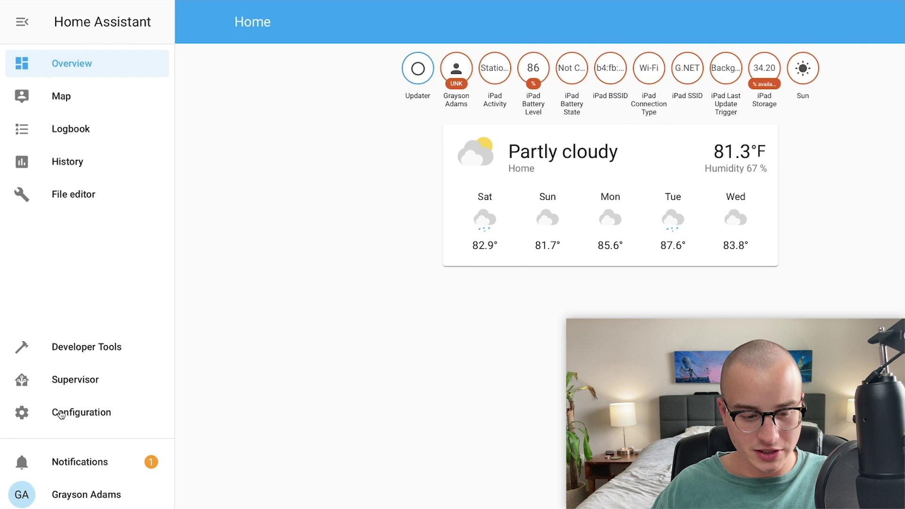
Start a new blank automation from the Automations configuration, skipping the sentence-based creation dialog
click(61, 411)
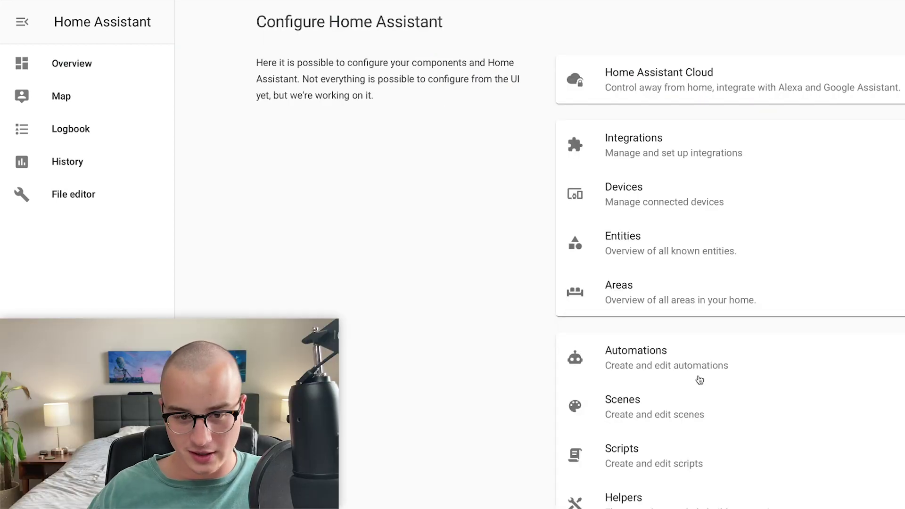
scroll(684, 353, down, 2)
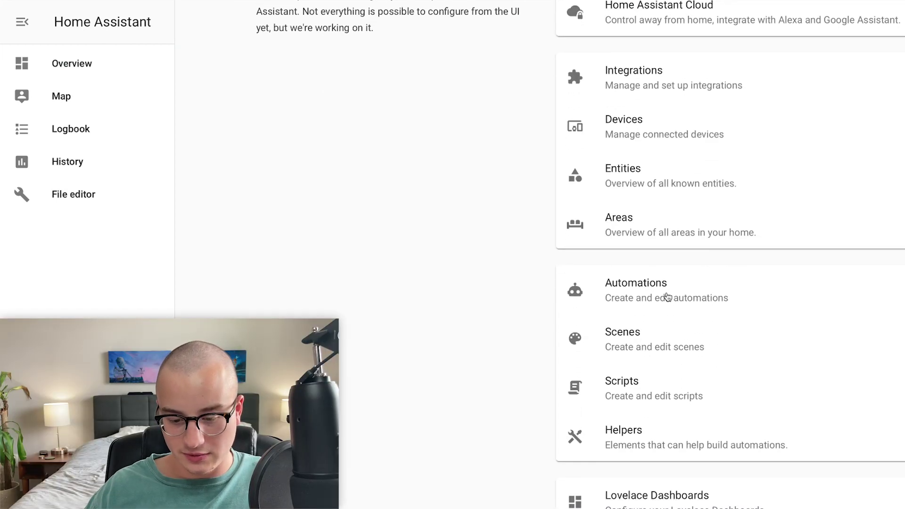
click(667, 296)
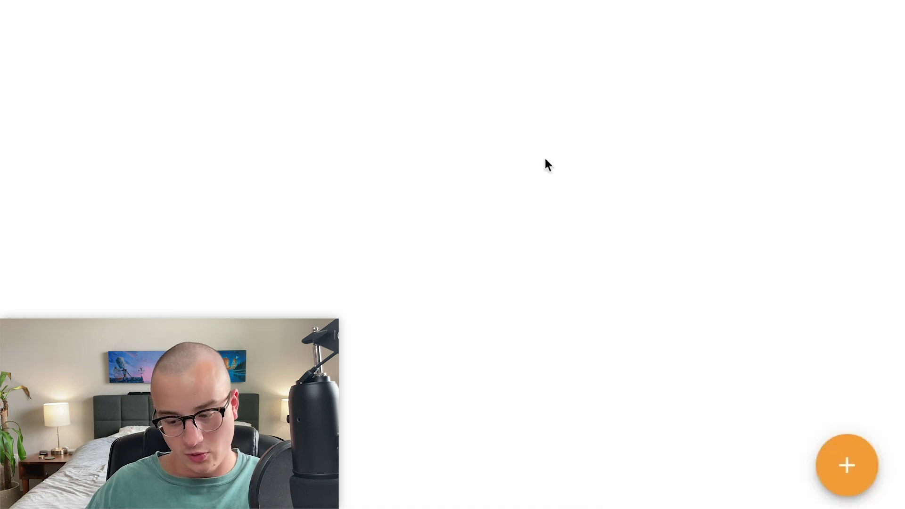
click(850, 465)
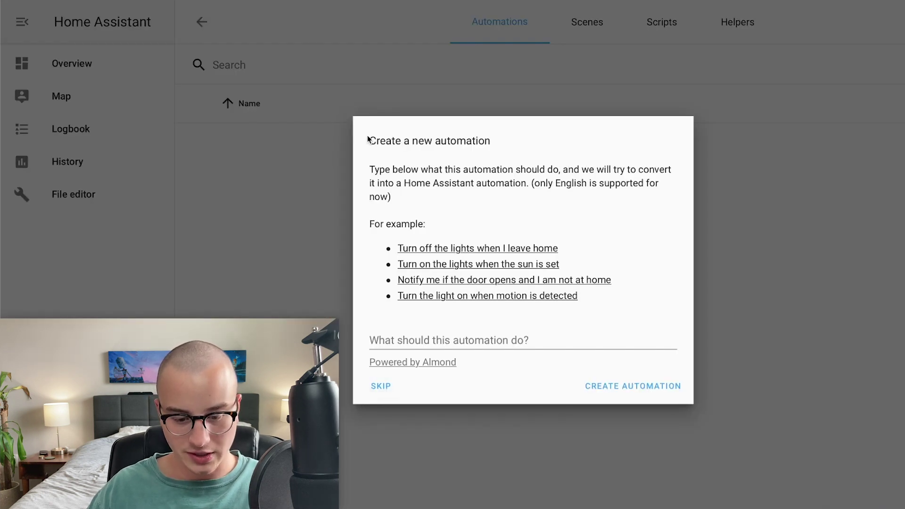
drag(368, 140, 514, 314)
click(384, 395)
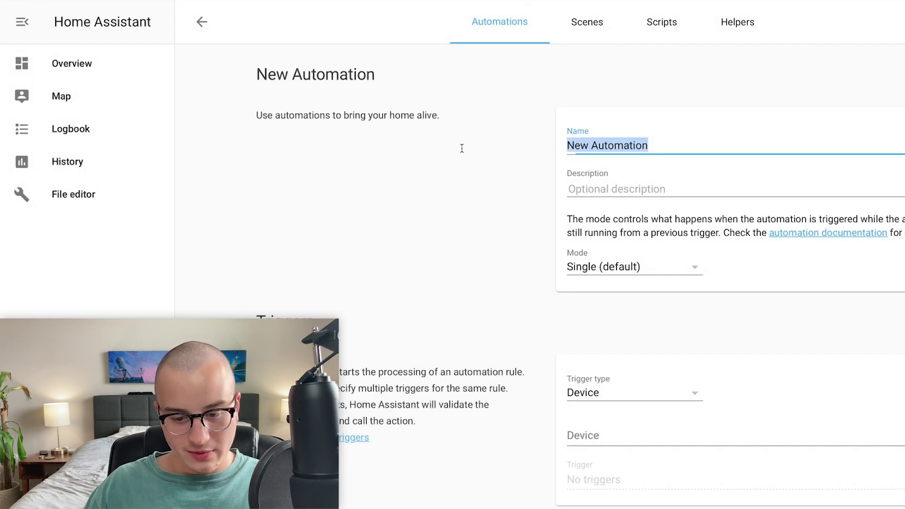
Name the automation "Notify me when the weather changes" and describe it as "I want to get notifications on my device when the weather changes."
text(Notify me when)
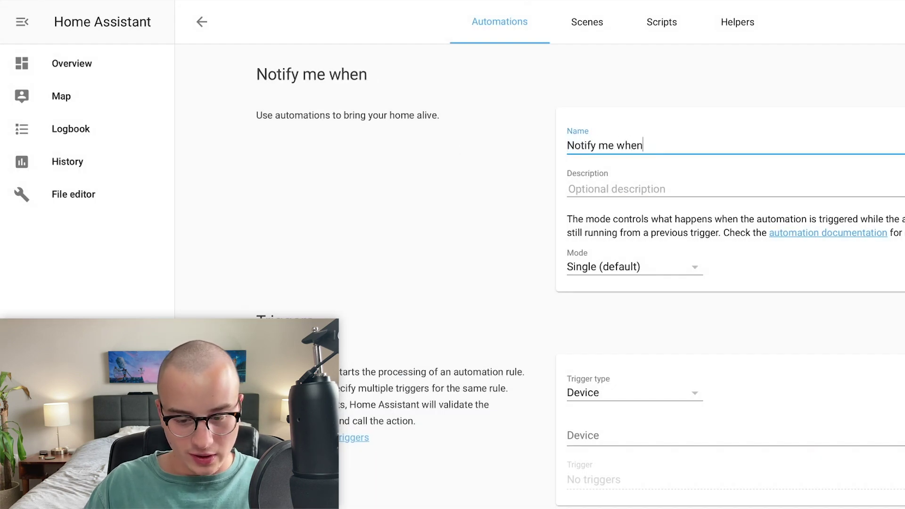
text( the weather changes)
key(Tab)
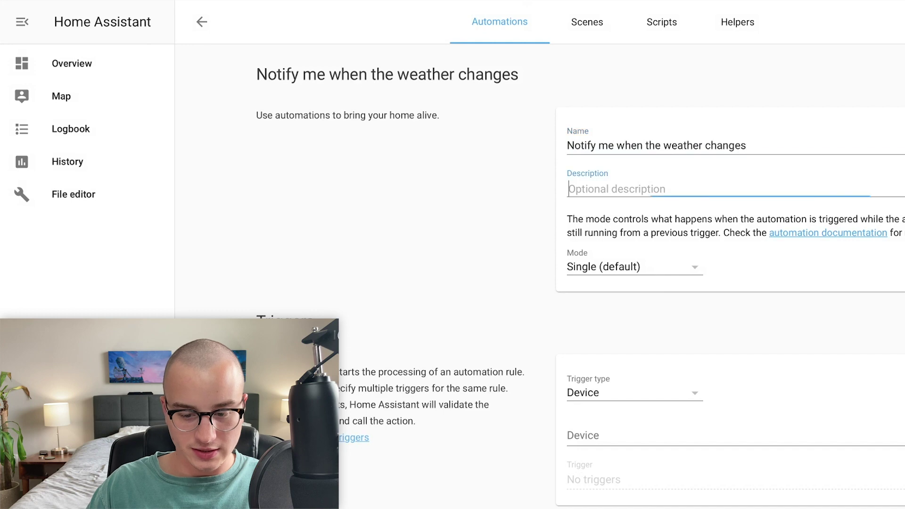
text(I want to get notifications on my de)
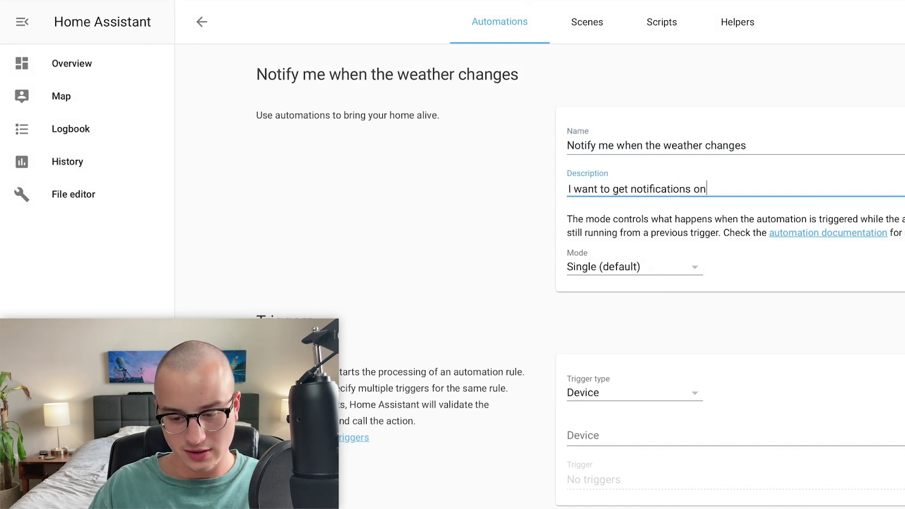
text(vice when the weather changes.)
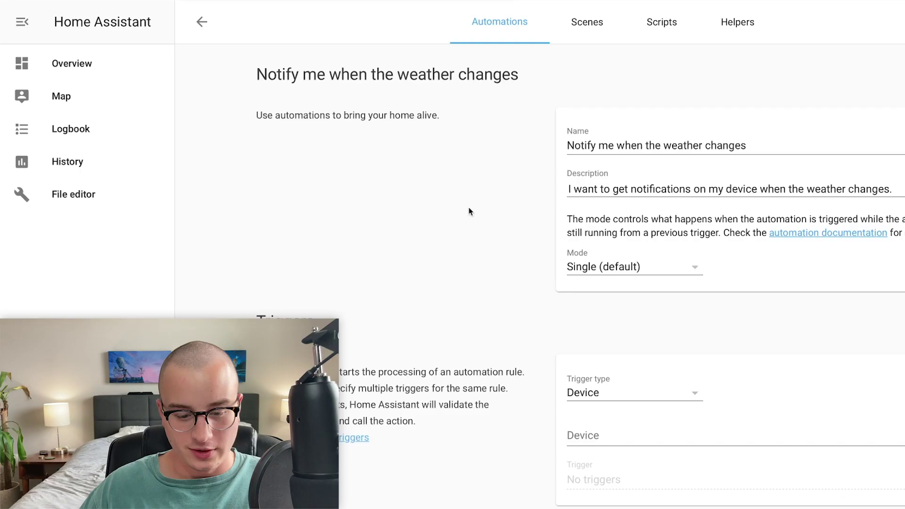
Review the automation's triggers, conditions and actions sections, and set the first trigger's type to State
scroll(468, 207, down, 3)
scroll(469, 208, up, 1)
scroll(434, 242, down, 2)
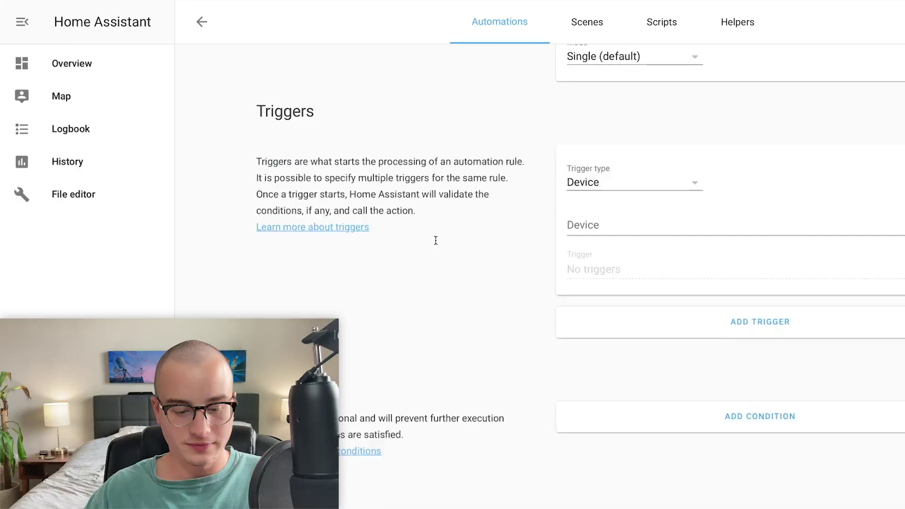
scroll(435, 242, down, 3)
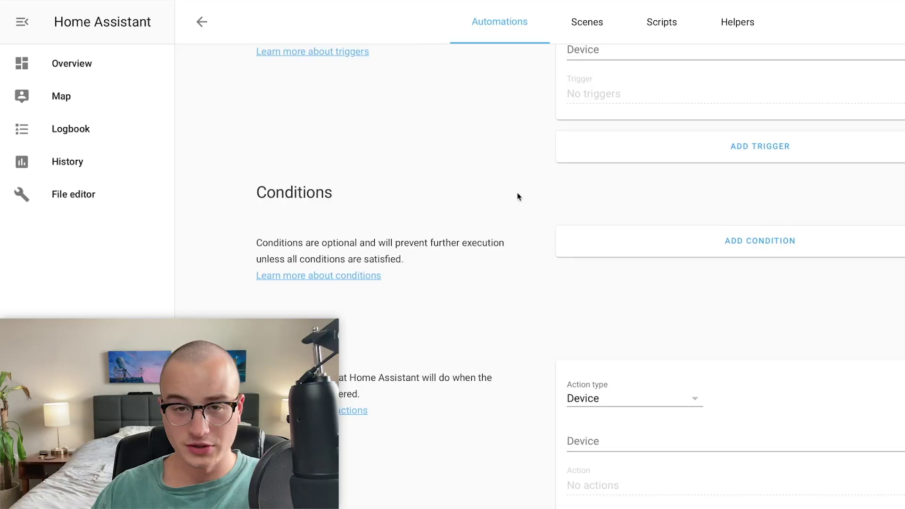
scroll(517, 196, down, 1)
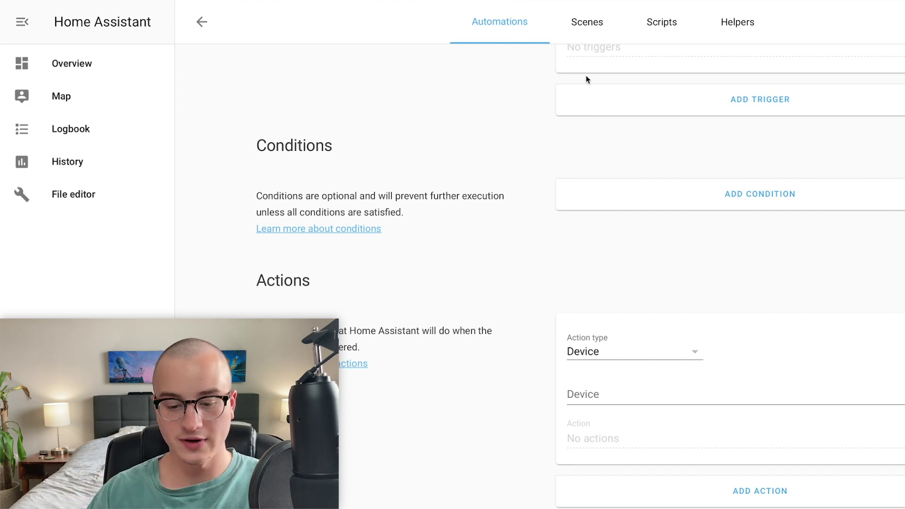
scroll(525, 214, up, 6)
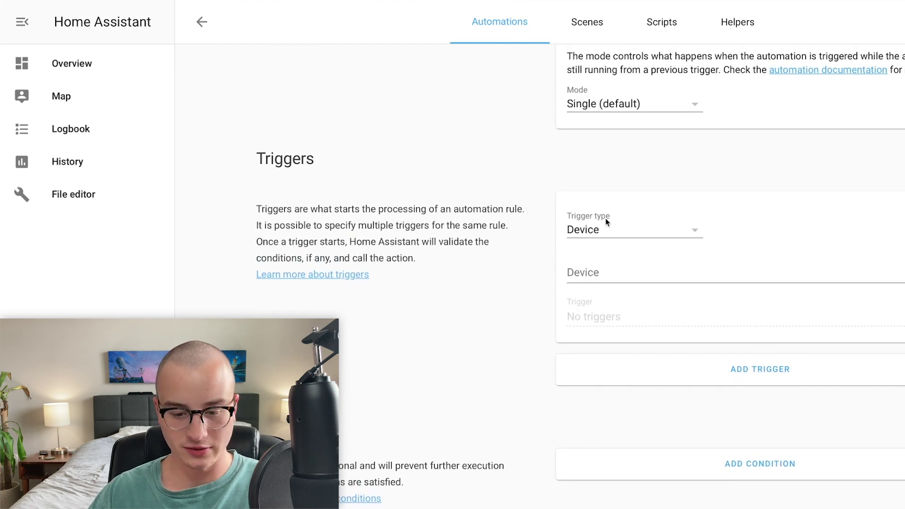
click(629, 230)
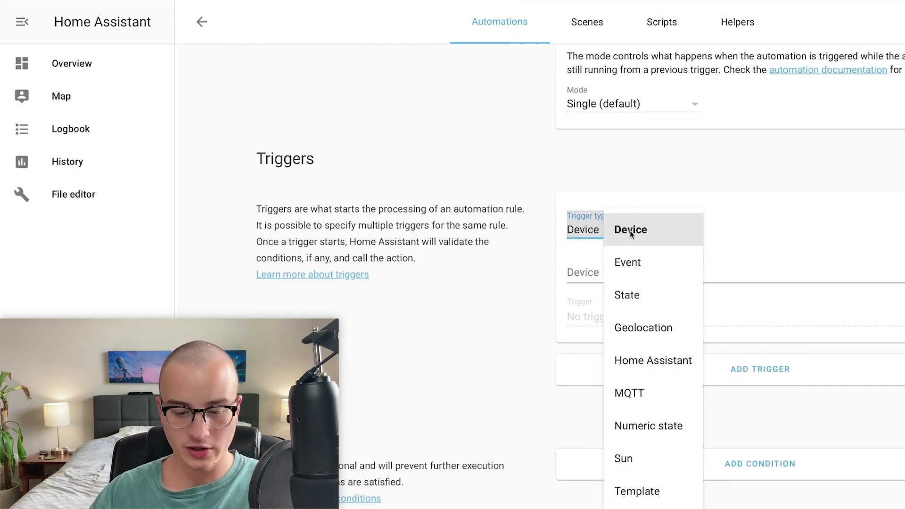
click(635, 296)
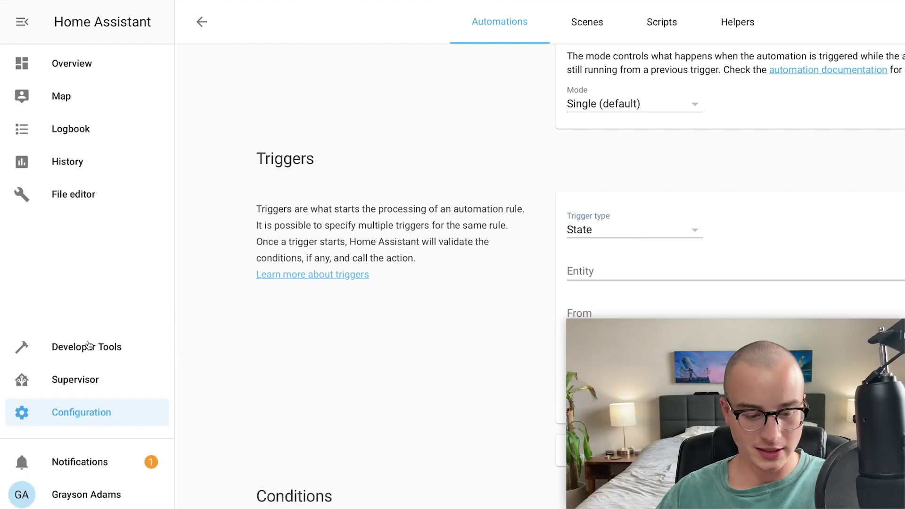
Open the entity states list in Developer Tools and locate the weather.home entity
click(80, 348)
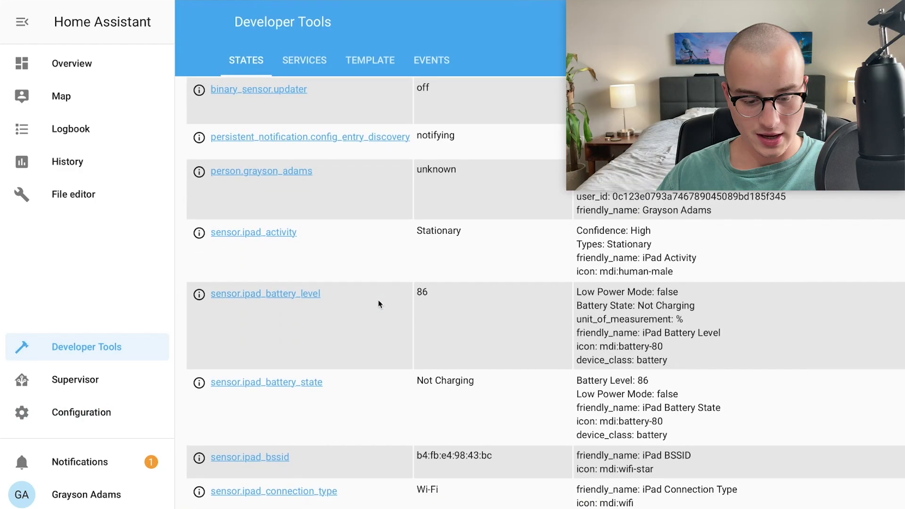
scroll(378, 300, down, 5)
scroll(378, 300, down, 5)
scroll(378, 300, up, 15)
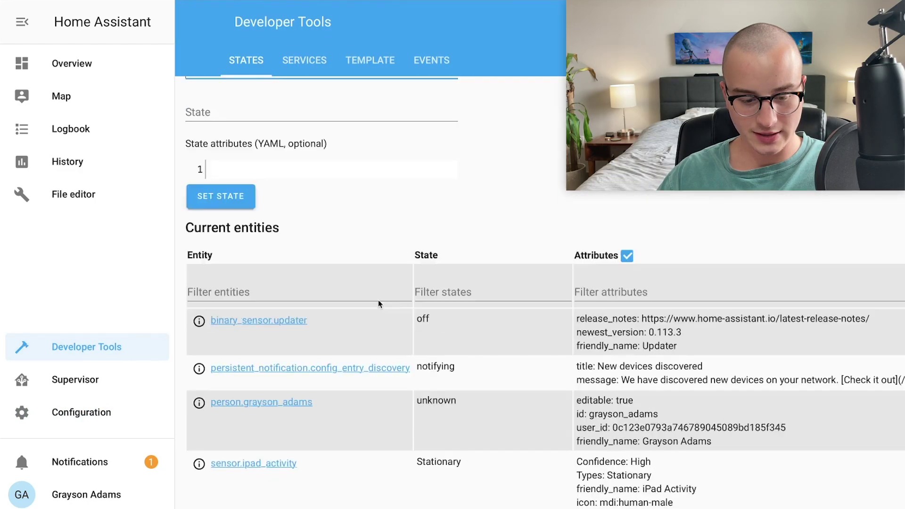
scroll(289, 366, down, 10)
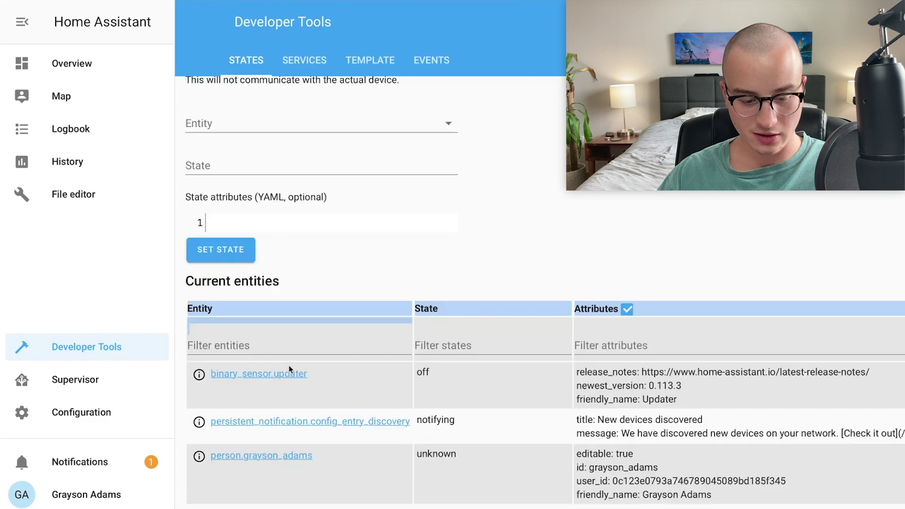
scroll(289, 369, down, 10)
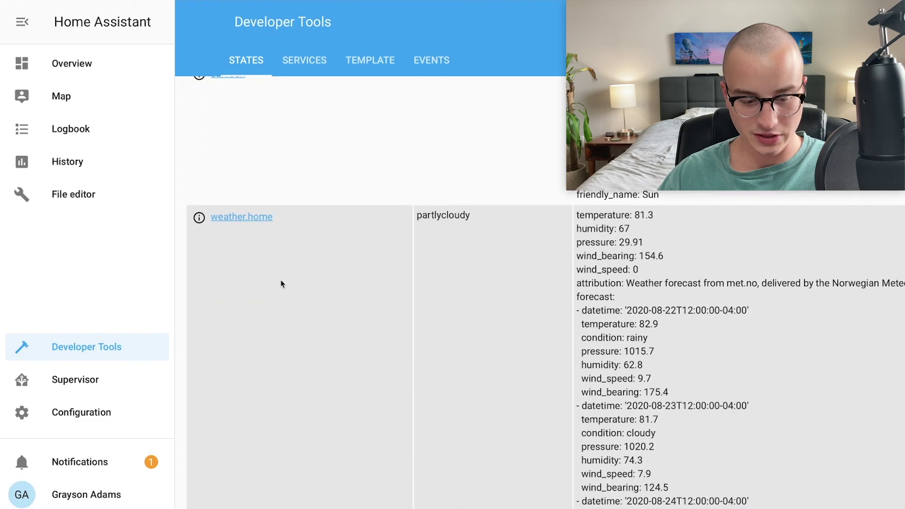
drag(289, 214, 209, 219)
click(479, 266)
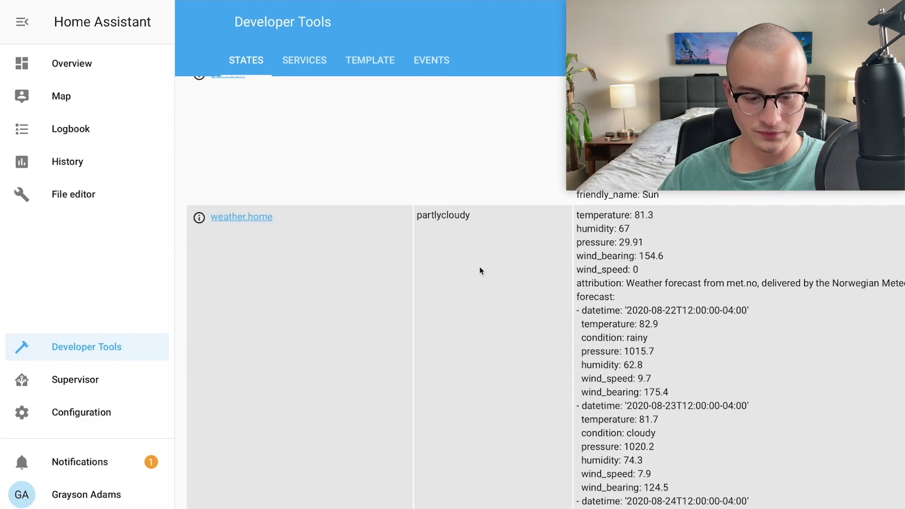
Check the column headings of the entities table and read the state of weather.home under the State column
scroll(469, 258, up, 20)
drag(412, 347, 490, 347)
click(490, 348)
scroll(491, 347, down, 5)
scroll(491, 347, down, 15)
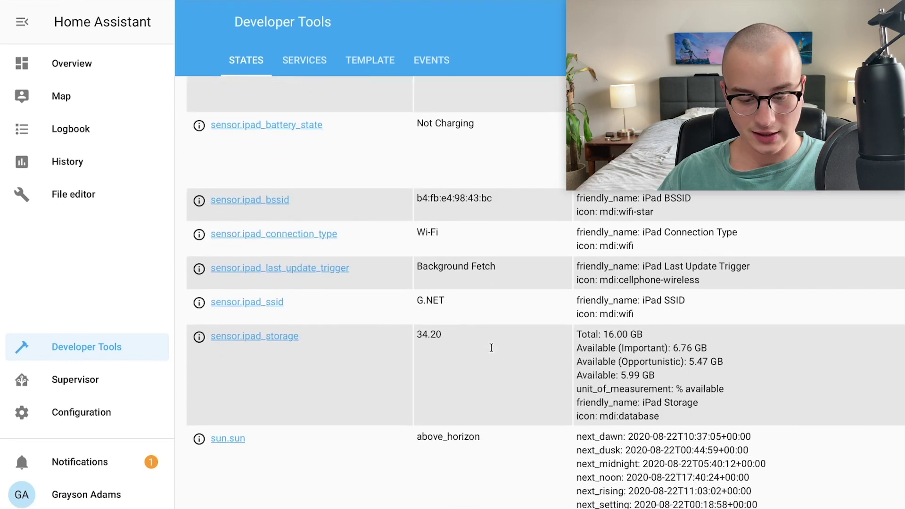
drag(272, 241, 556, 262)
click(475, 241)
double_click(475, 242)
click(519, 253)
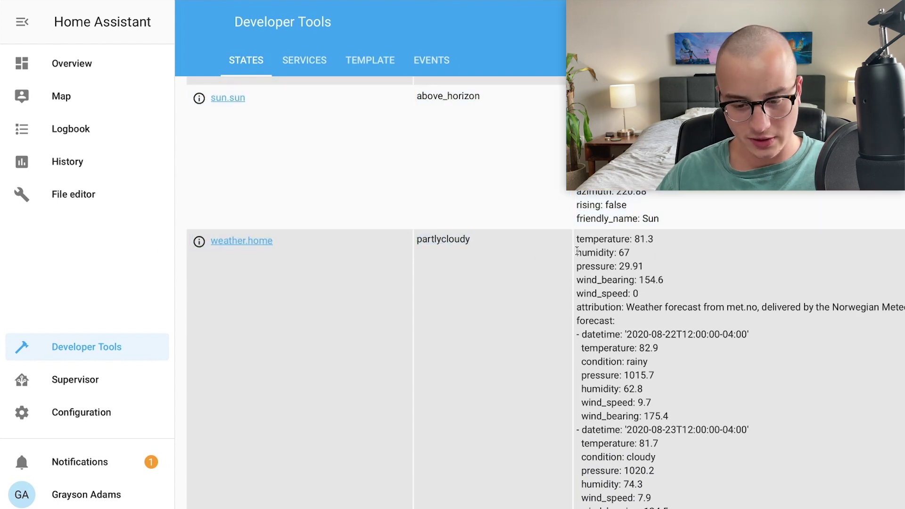
Examine the attributes of weather.home, including its forecast entries
scroll(646, 210, down, 1)
scroll(576, 198, down, 1)
drag(576, 175, 695, 404)
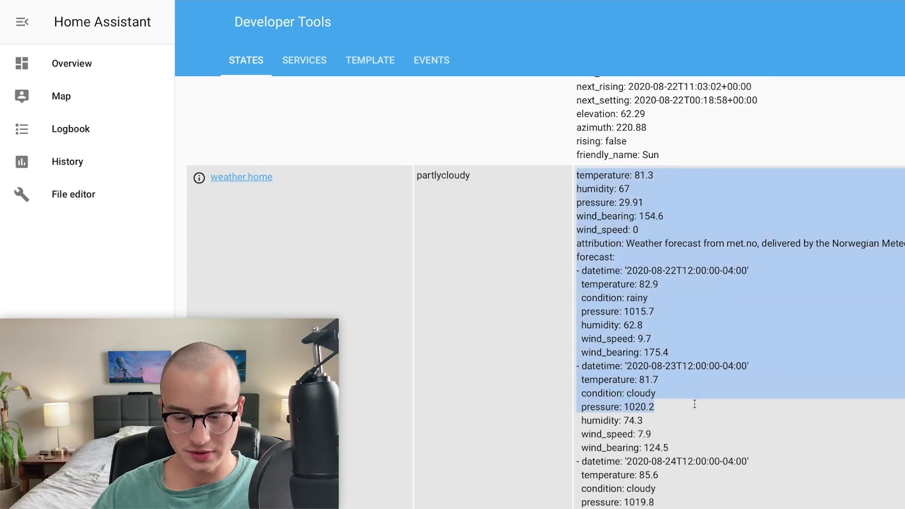
scroll(693, 403, down, 3)
scroll(693, 408, up, 2)
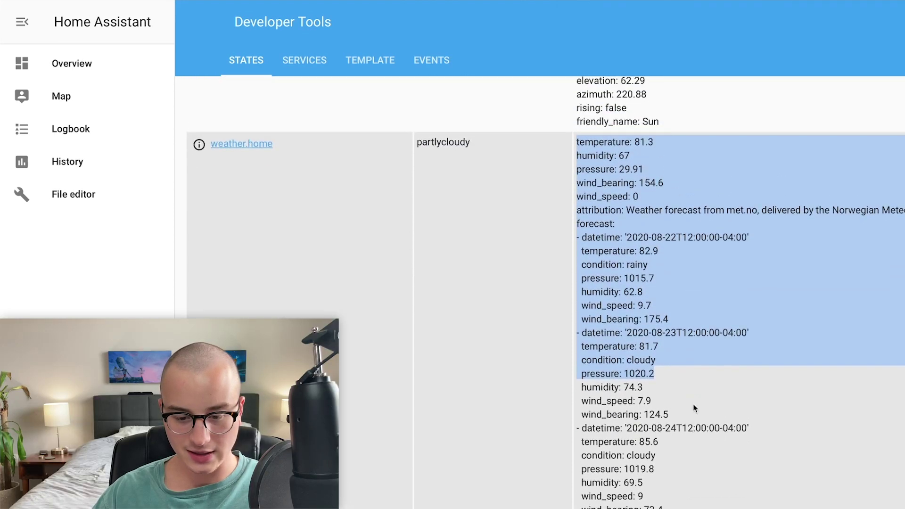
click(693, 405)
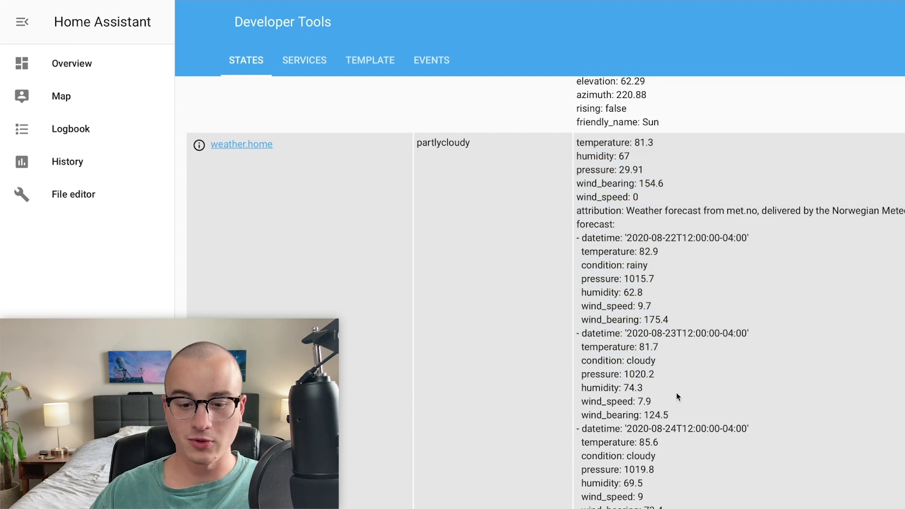
Highlight the state value of weather.home to tell it apart from the entity's attributes
triple_click(500, 157)
click(486, 148)
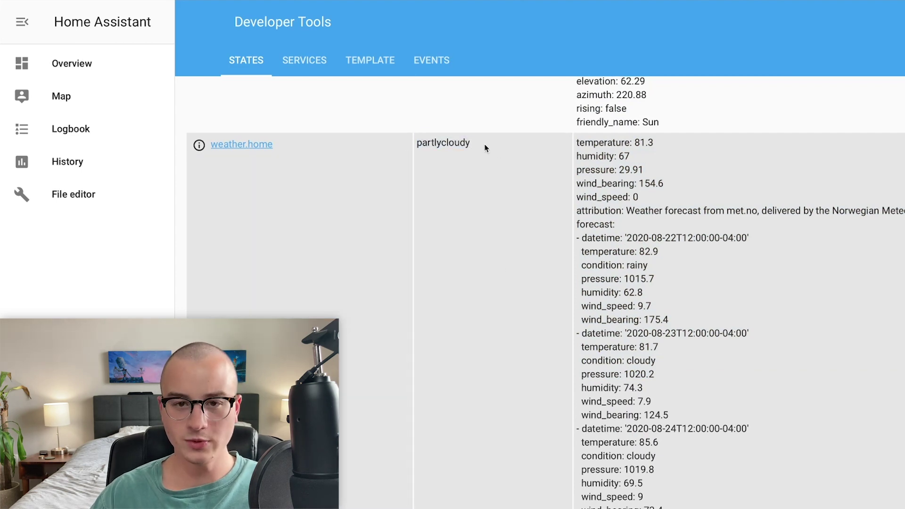
drag(486, 148, 414, 143)
click(414, 142)
triple_click(449, 146)
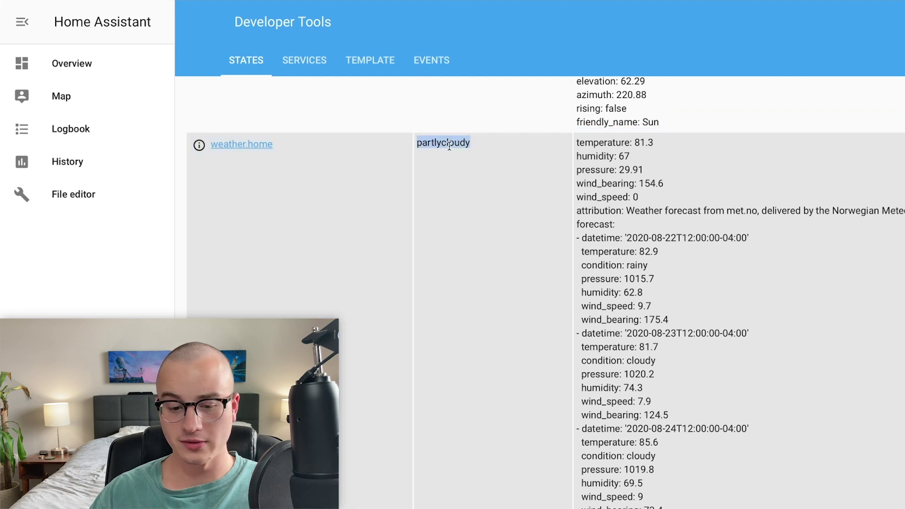
click(478, 163)
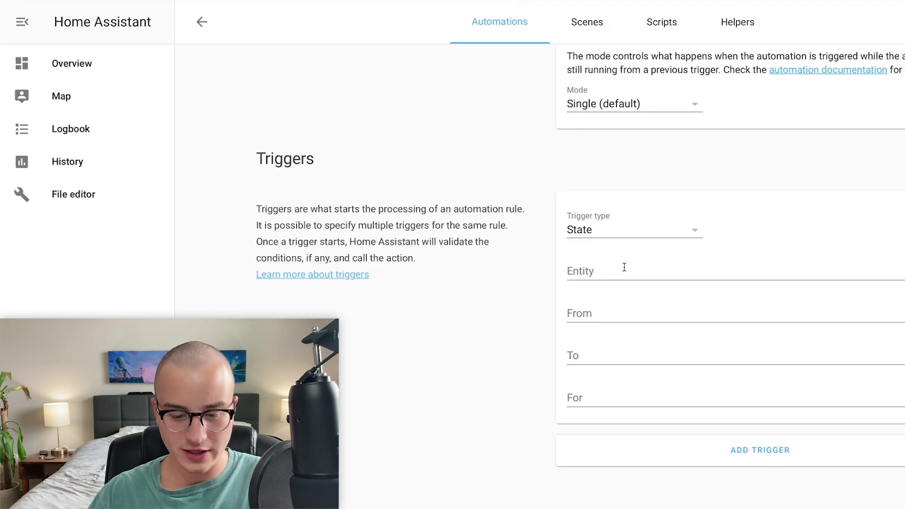
Set the entity of the automation's State trigger to weather.home
click(617, 270)
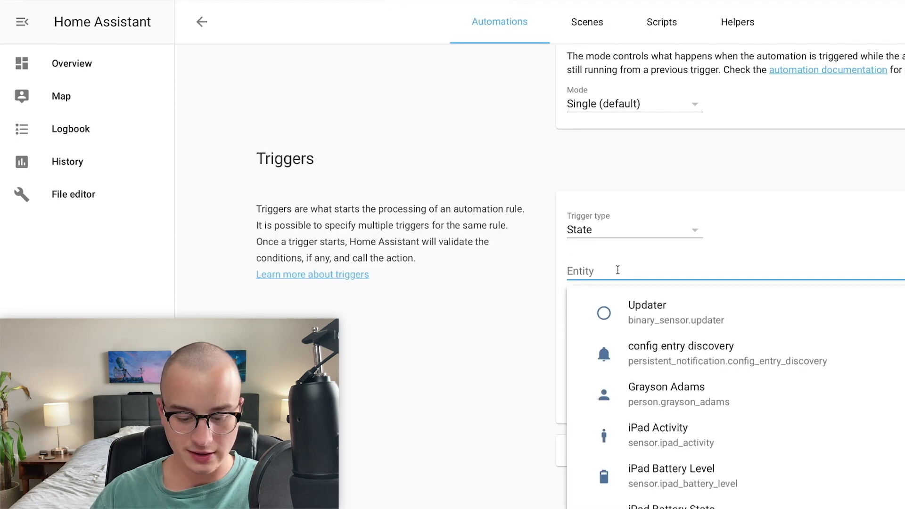
text(weather.home)
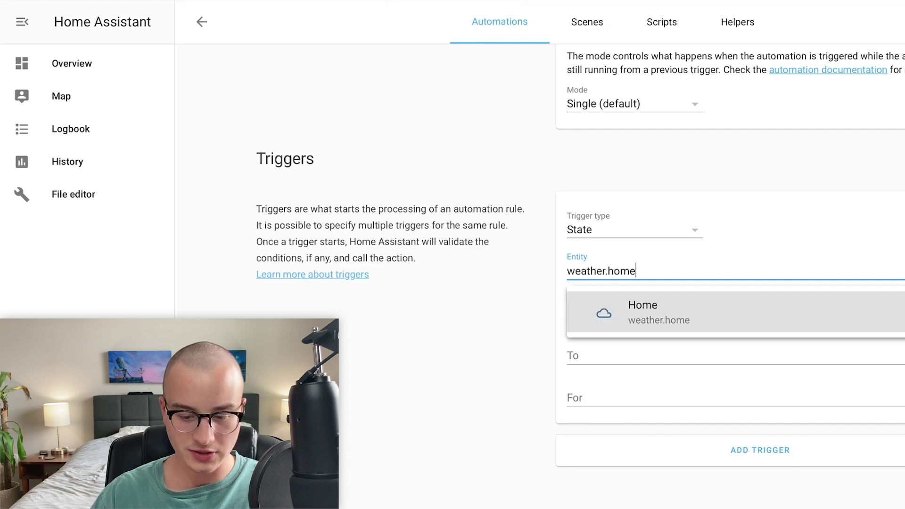
click(650, 317)
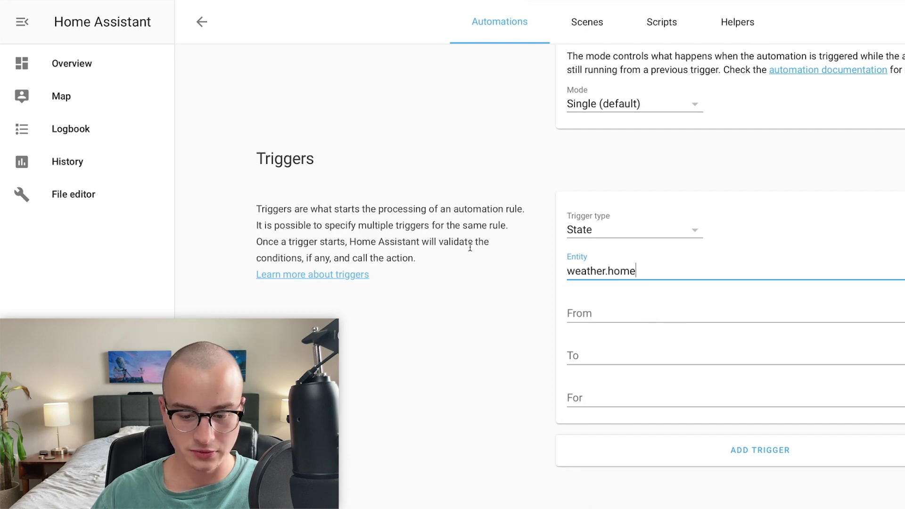
Set the weather trigger's From state to "partly cloudy" and its To state to "sunny"
scroll(622, 289, down, 2)
click(578, 202)
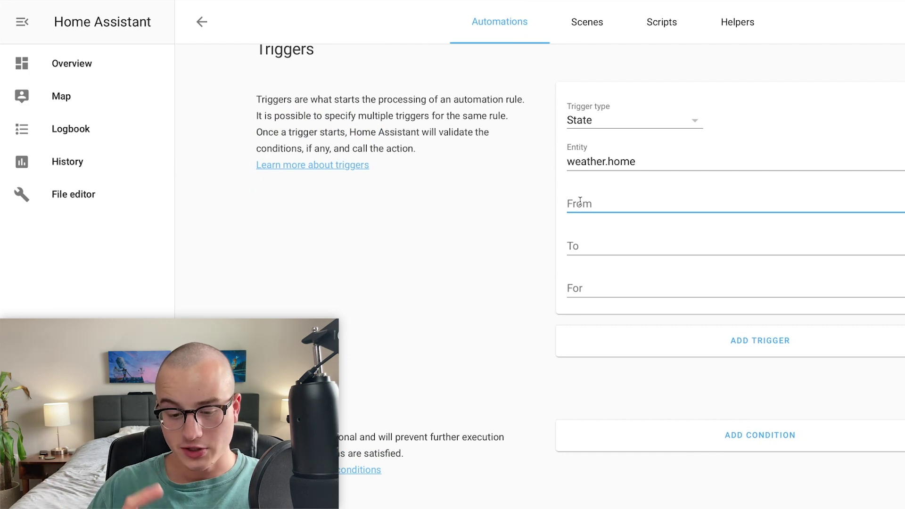
text(partly cloudy)
click(573, 239)
text(sunn)
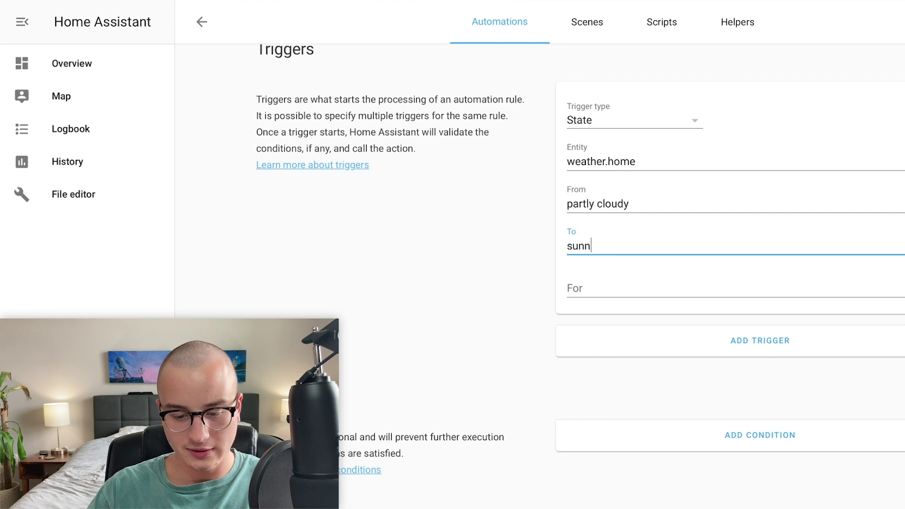
text(y)
click(501, 237)
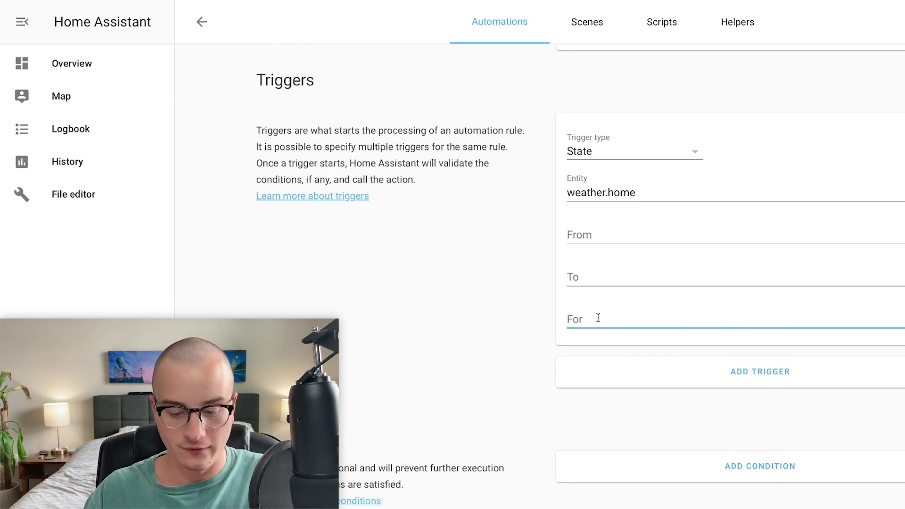
Enter the duration pattern HH:MM:SS as the weather trigger's For value
text(HH:MM:SS)
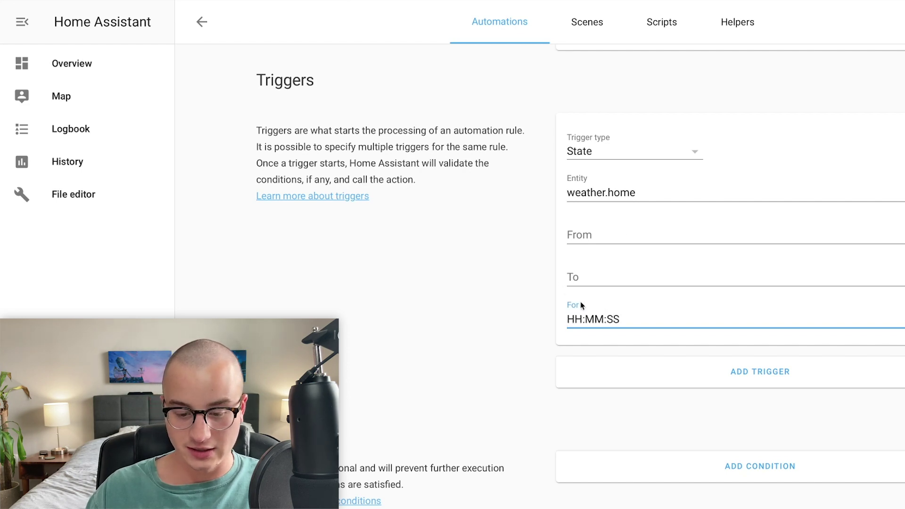
Set the weather trigger's From state to partlycloudy and its To state to sunny
click(622, 238)
text(part)
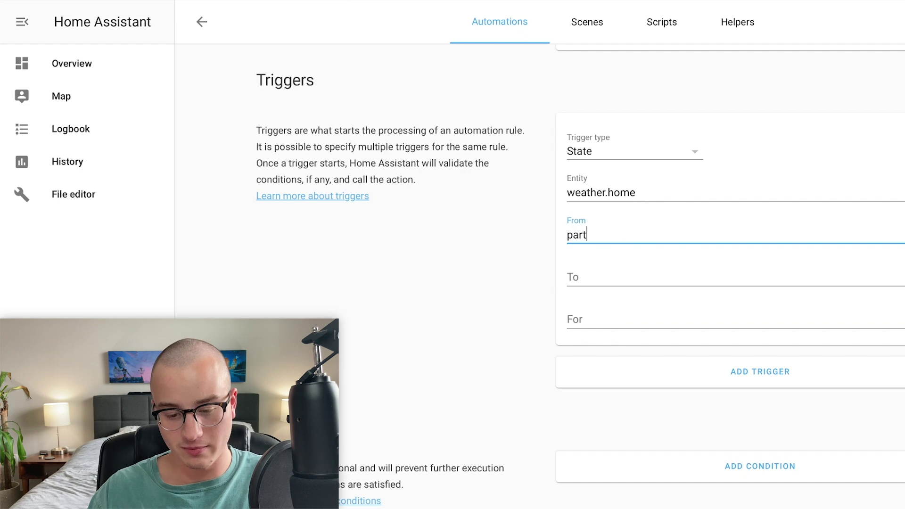
text(lycloudy)
key(Tab)
text(sunny)
key(Tab)
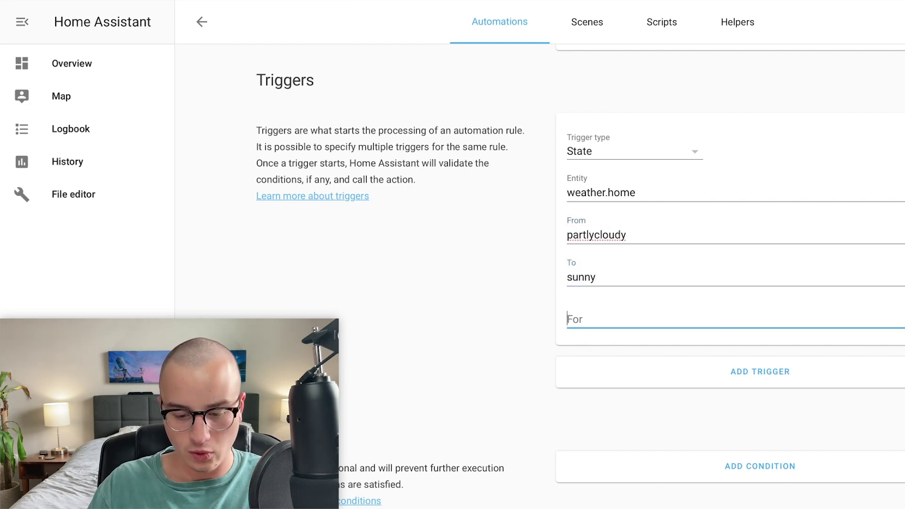
Set the weather trigger's For duration to 01:15:22
text(01:00:00)
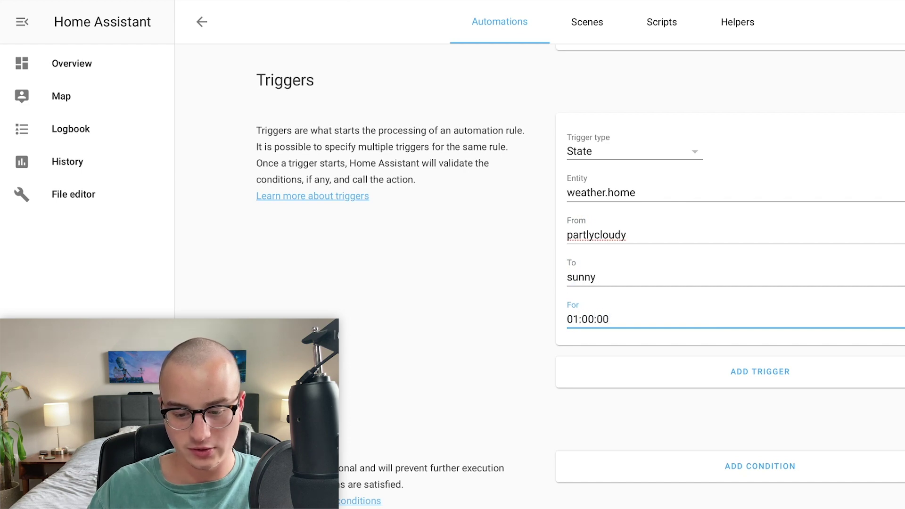
click(593, 317)
key(BackSpace)
key(BackSpace)
text(15)
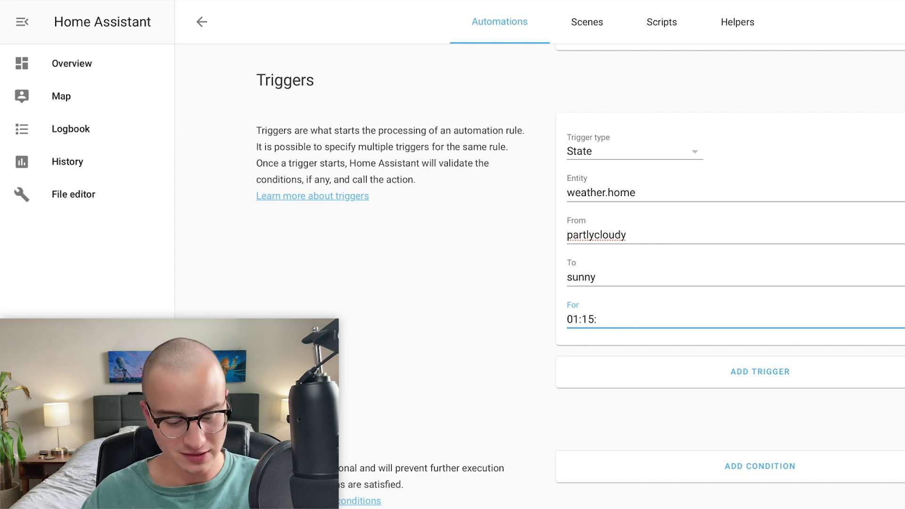
click(416, 290)
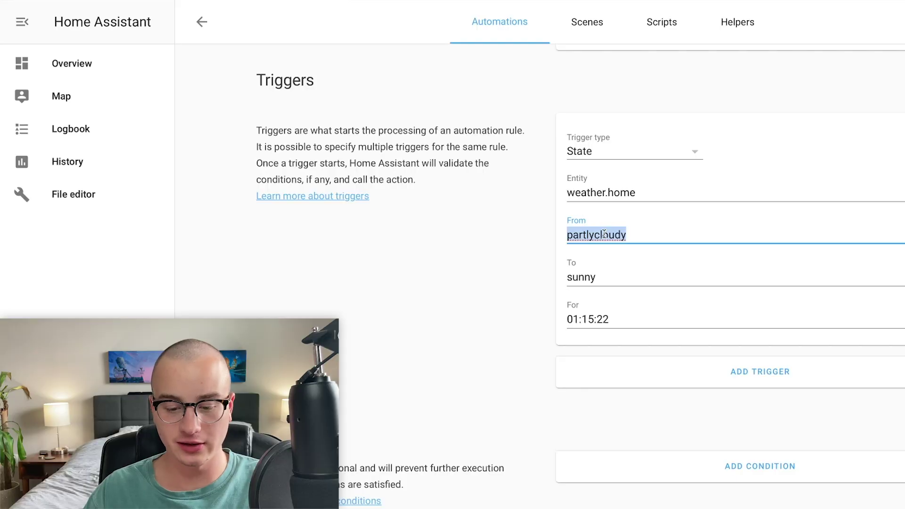
Clear the From, To and For values of the weather.home trigger
key(BackSpace)
click(581, 277)
double_click(581, 277)
key(BackSpace)
key(Tab)
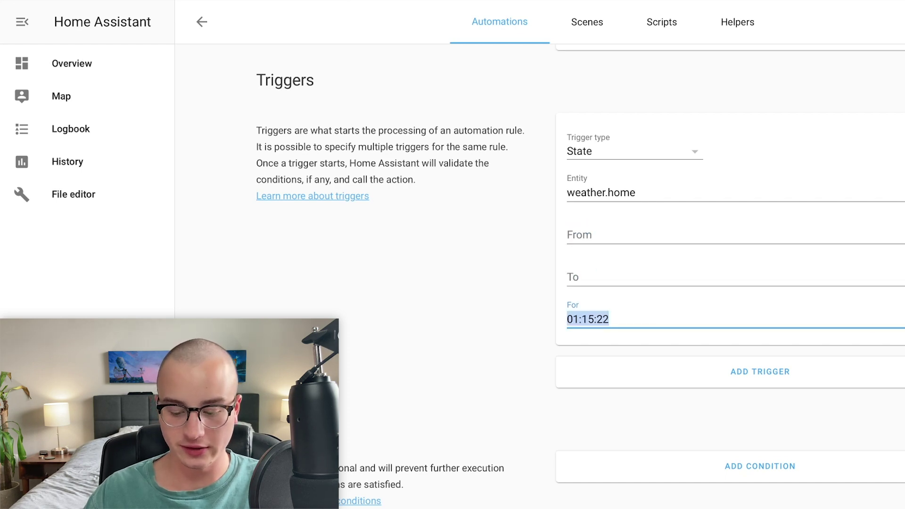
key(BackSpace)
click(493, 272)
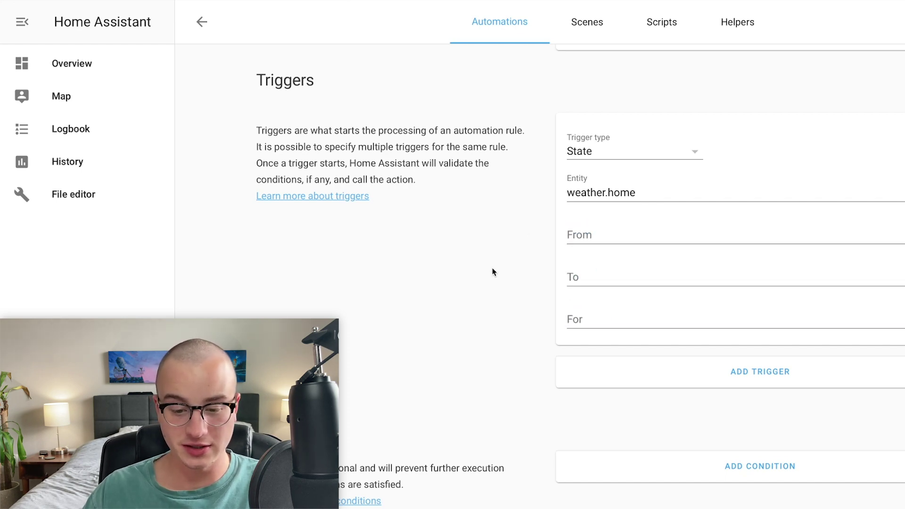
Add a condition of type Time to the automation
scroll(647, 282, down, 5)
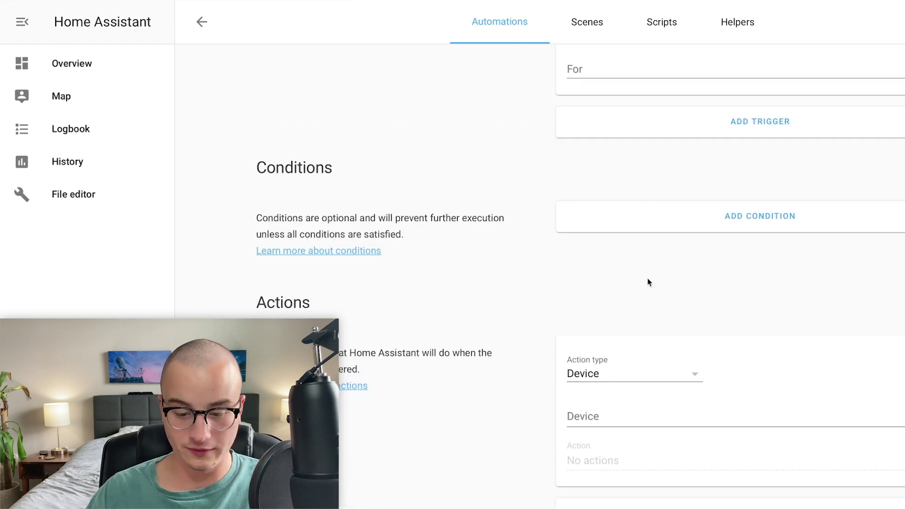
click(765, 216)
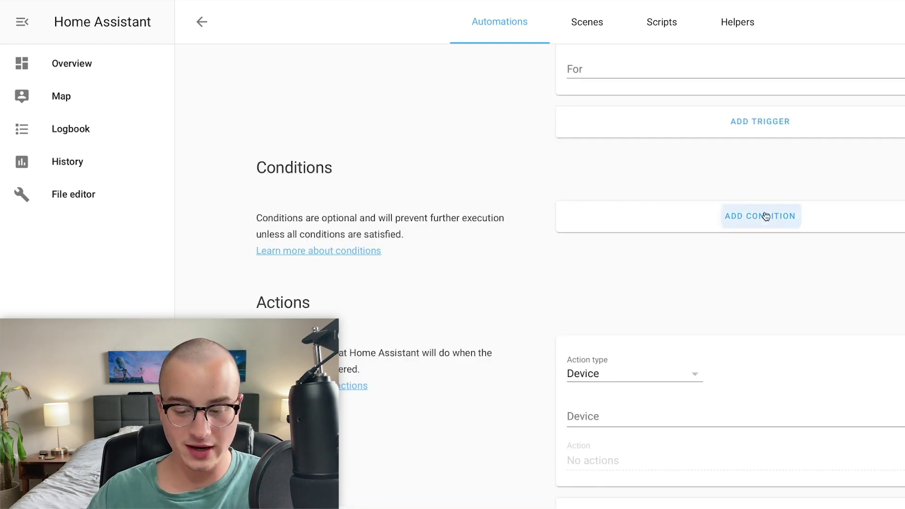
click(626, 237)
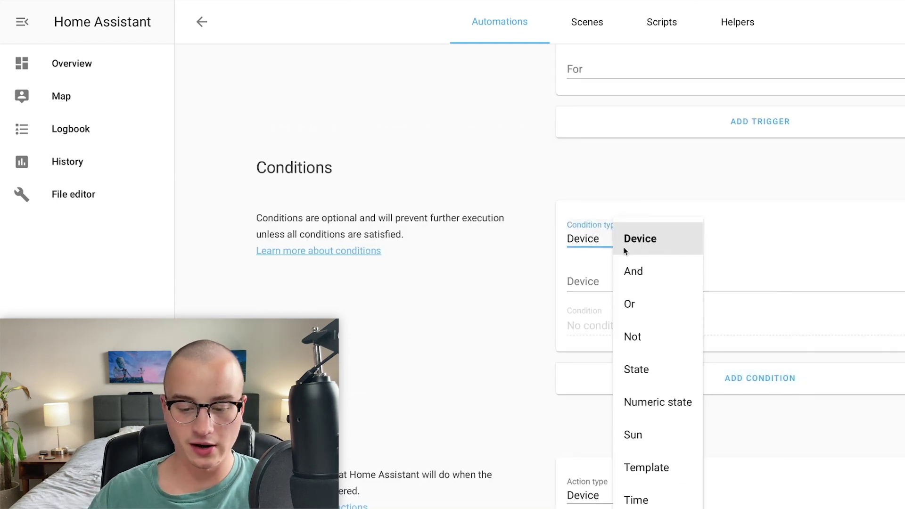
click(645, 498)
Set the time condition to After 09:00:00 and Before 23:00:00
click(593, 275)
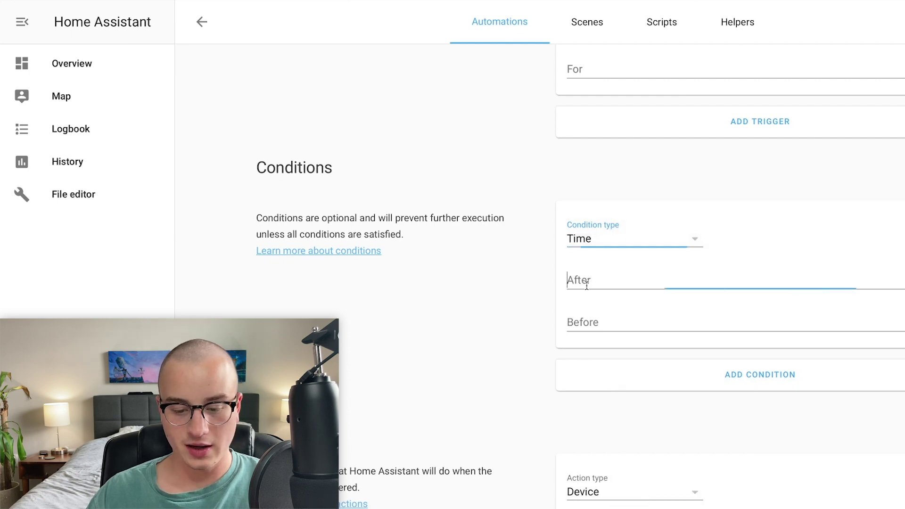
text(09:00:00)
key(Tab)
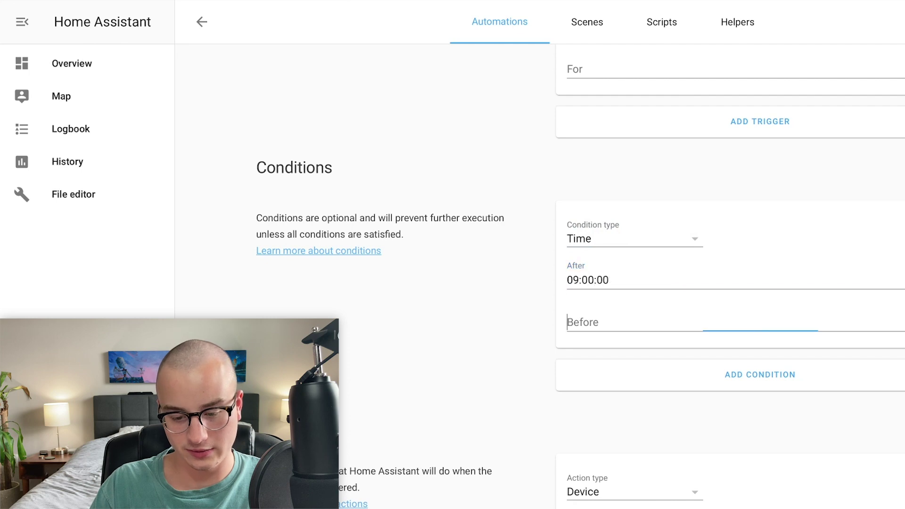
text(23:00)
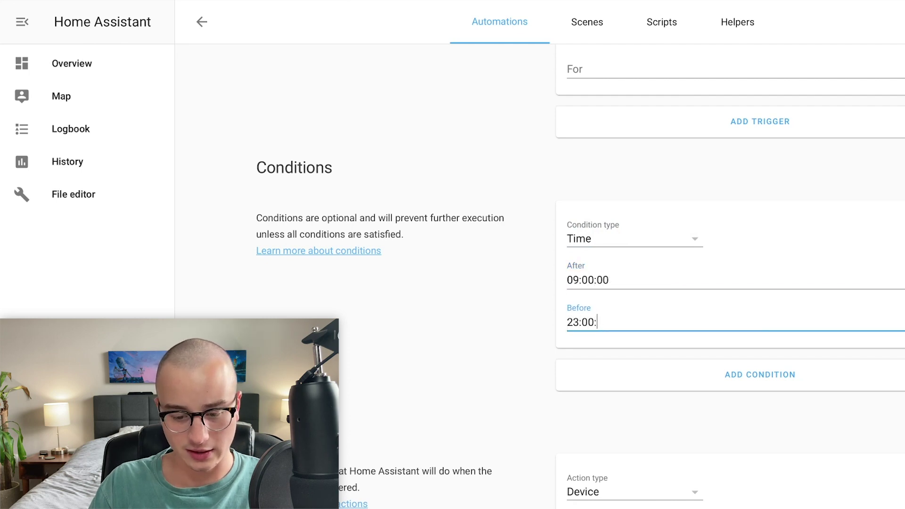
text(:00)
Make the automation's action a Call service action using the service notify.mobile_app_ipad
scroll(642, 147, down, 3)
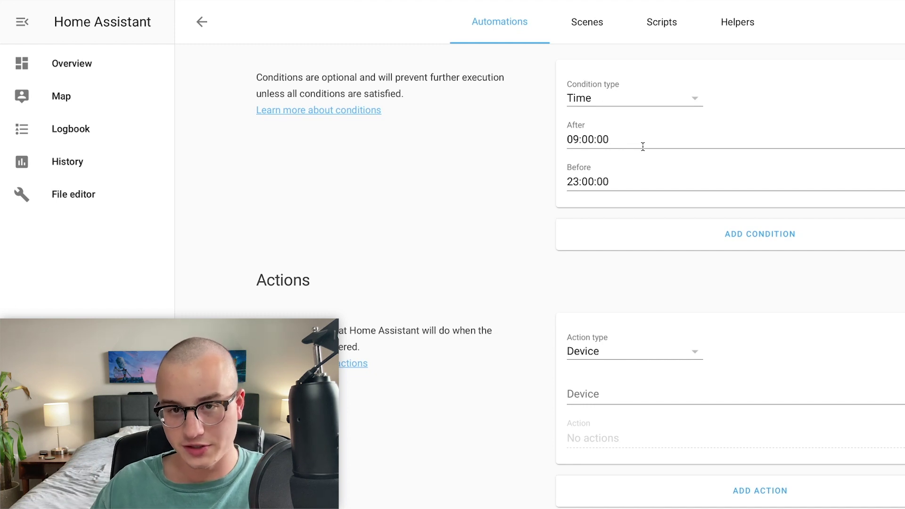
click(608, 349)
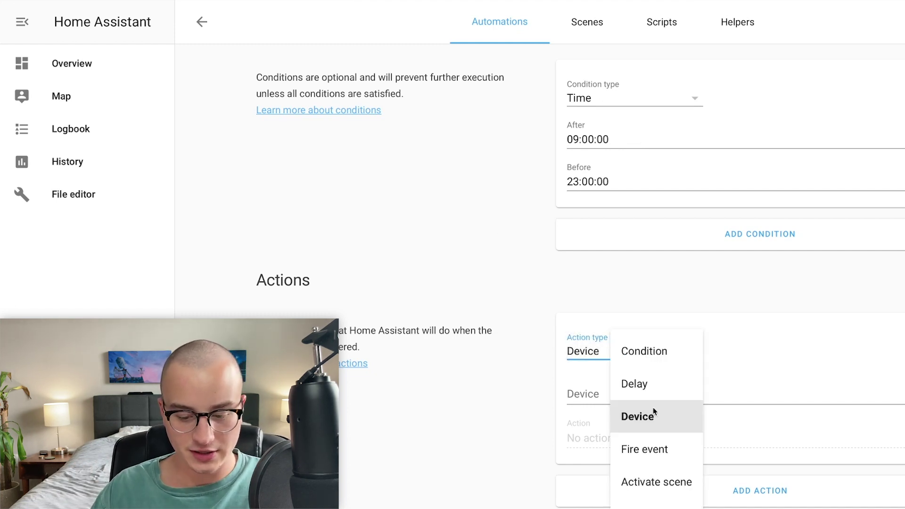
scroll(648, 504, down, 1)
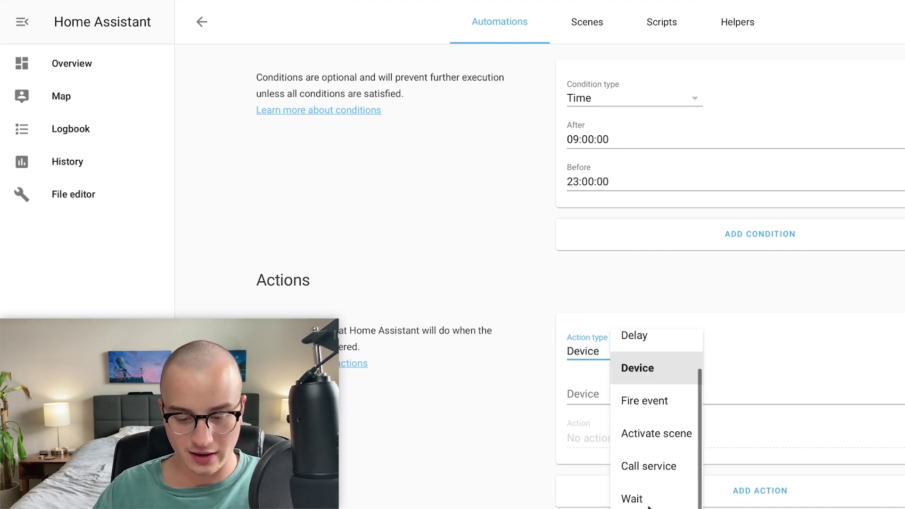
click(643, 466)
click(601, 400)
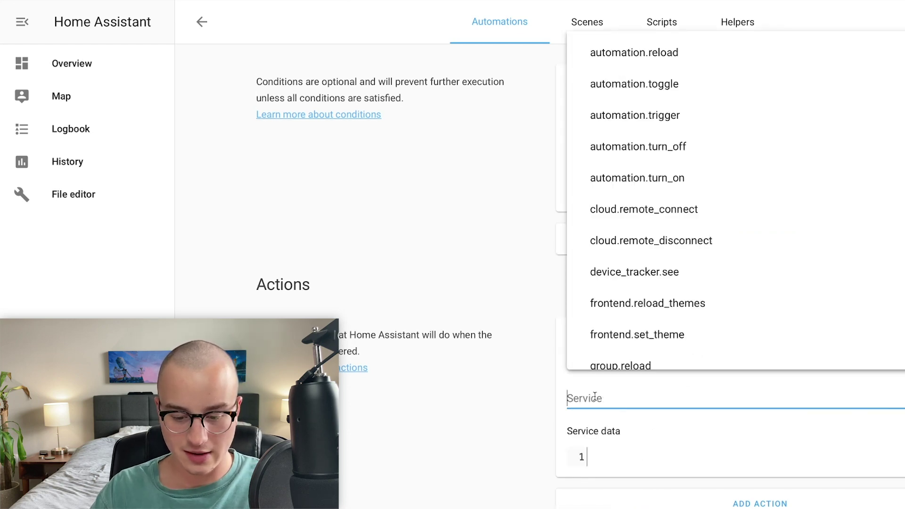
text(notify.)
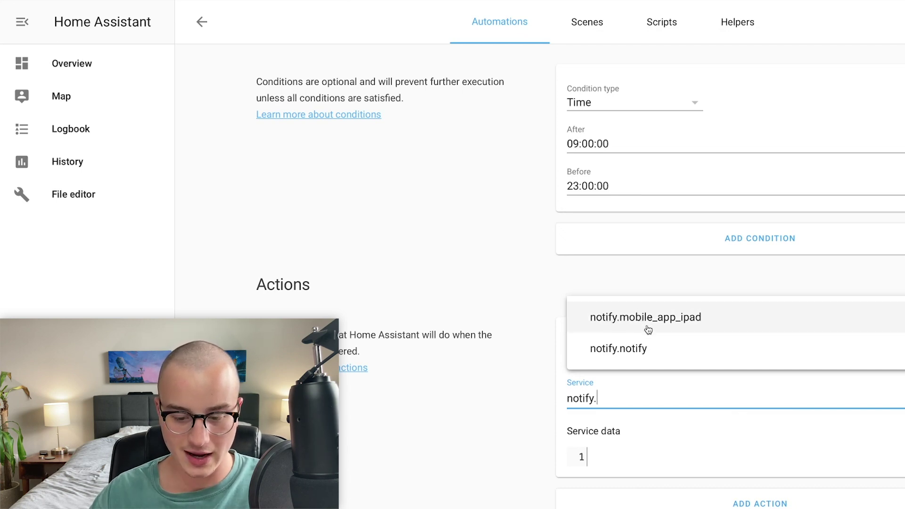
click(648, 329)
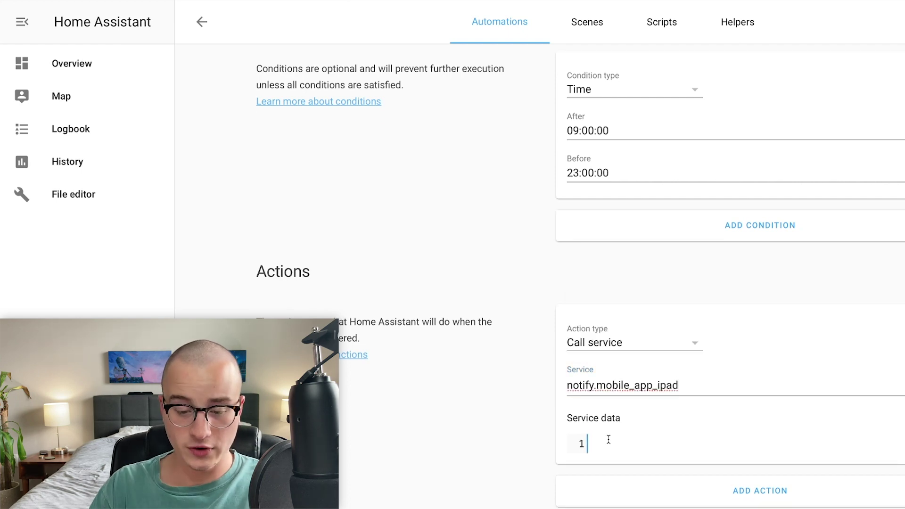
Enter service data with the title "The weather has changed!" and the message "The weather is now BLANK"
text(title: )
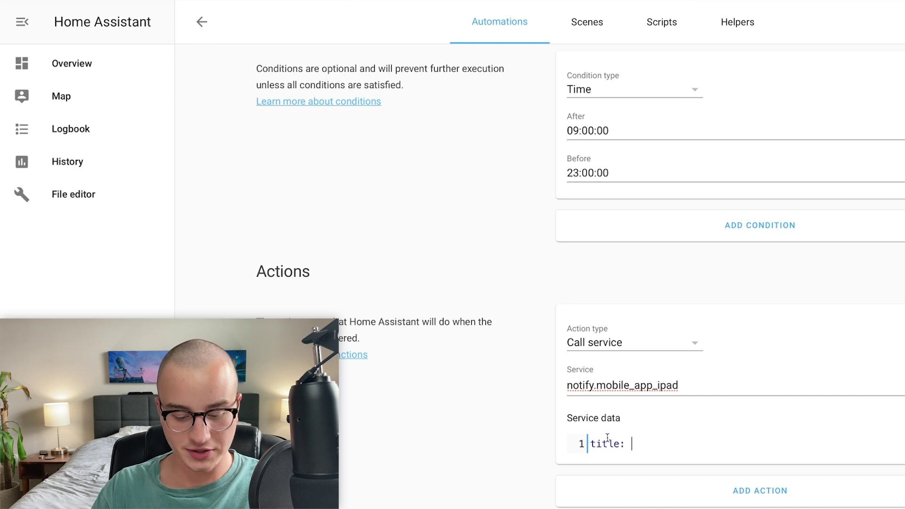
text(The weather)
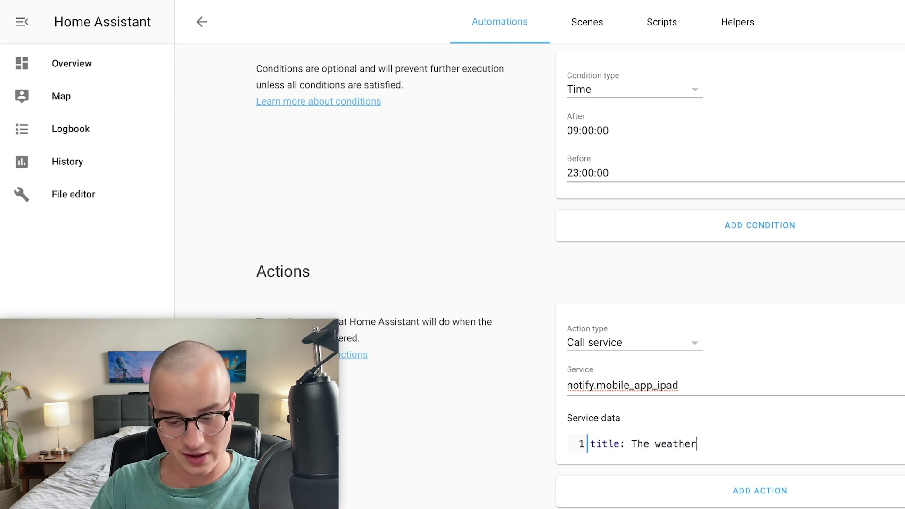
text( has changed!)
key(Return)
text(message: The weather is now )
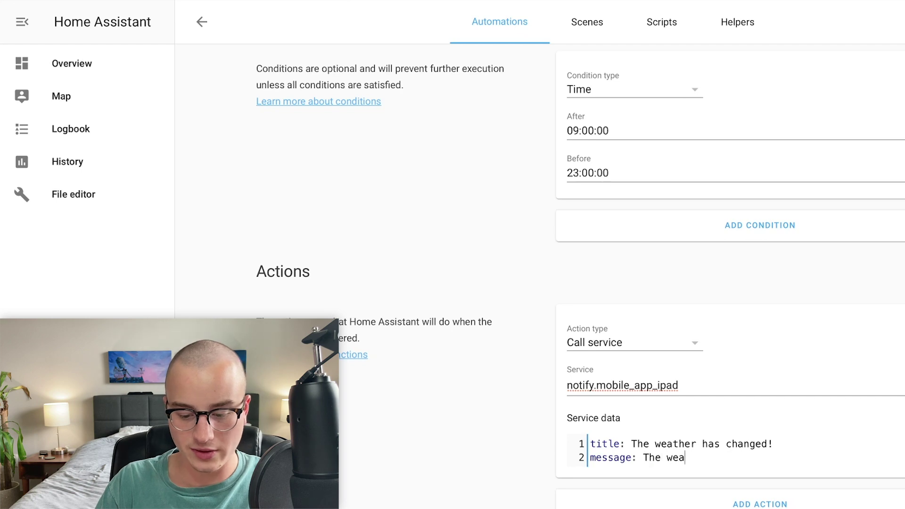
text(BLANK)
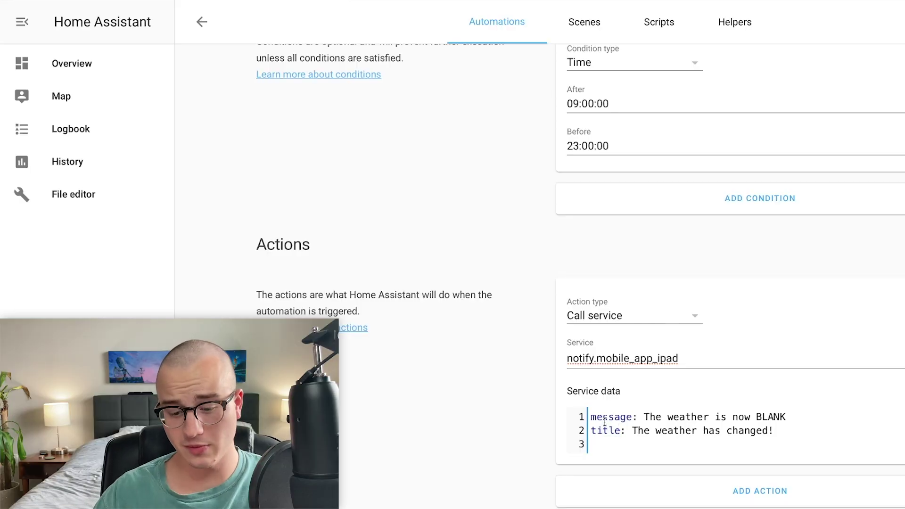
click(603, 438)
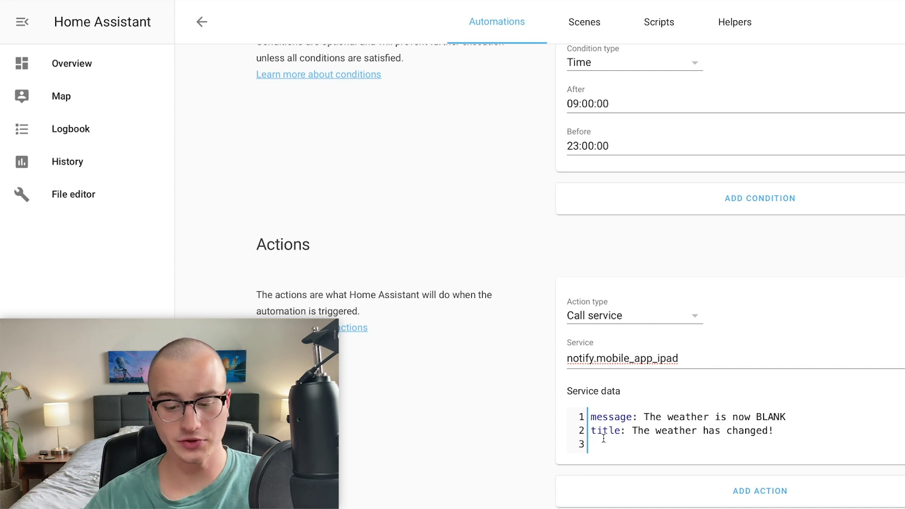
drag(549, 383, 705, 438)
click(649, 441)
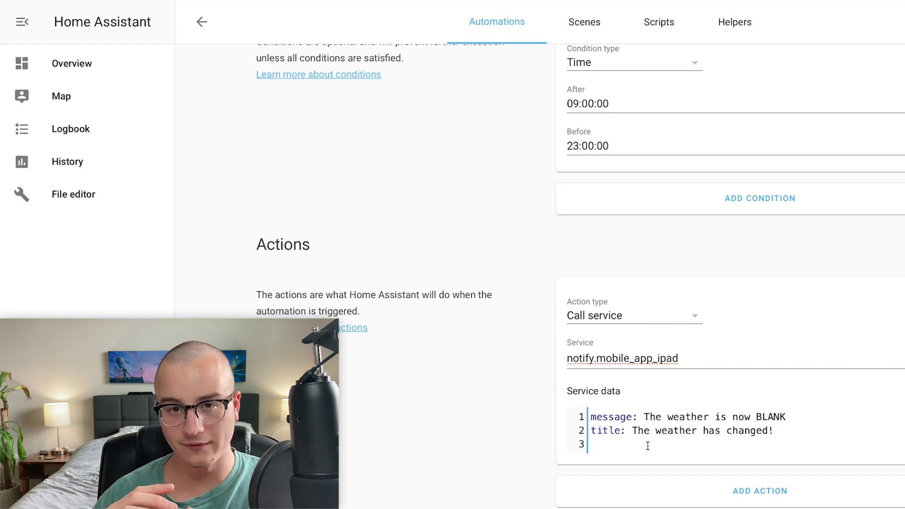
Execute the automation manually to test its notification
scroll(628, 234, up, 10)
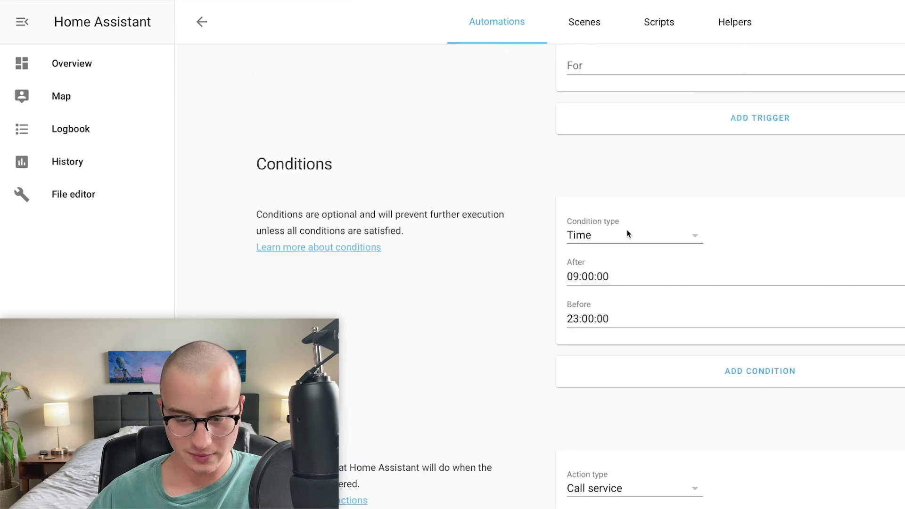
scroll(628, 234, up, 1)
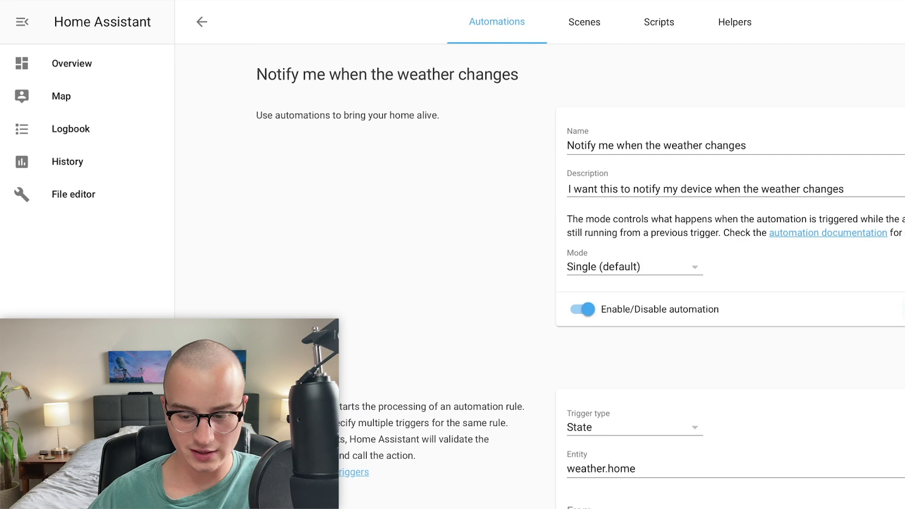
click(904, 316)
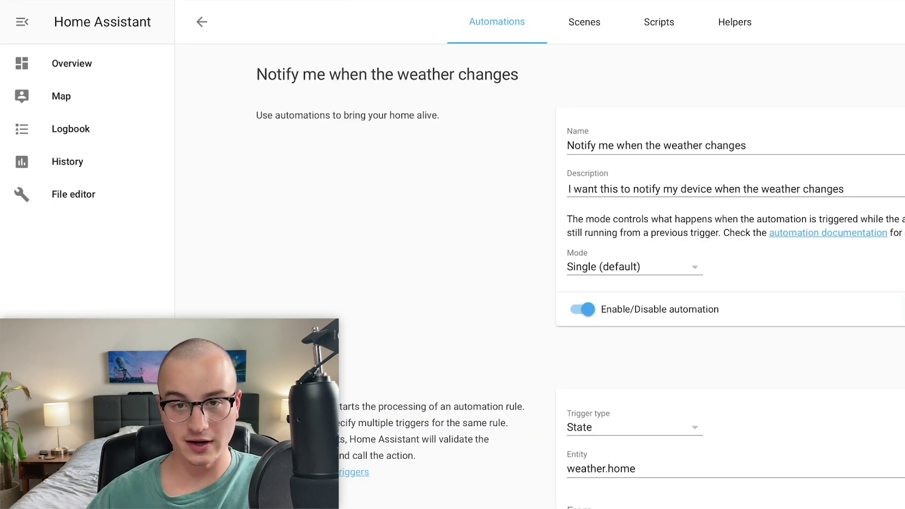
Change the action's service to notify.notify
scroll(511, 309, down, 10)
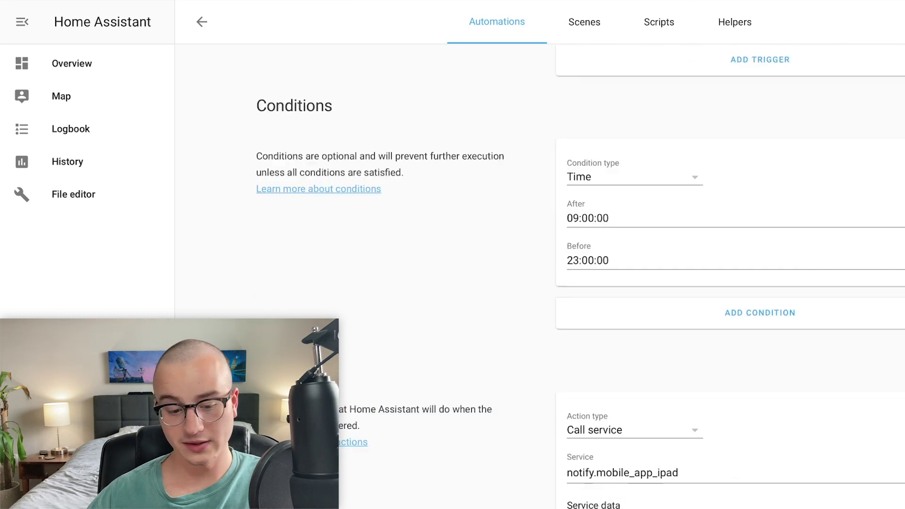
drag(510, 309, 786, 444)
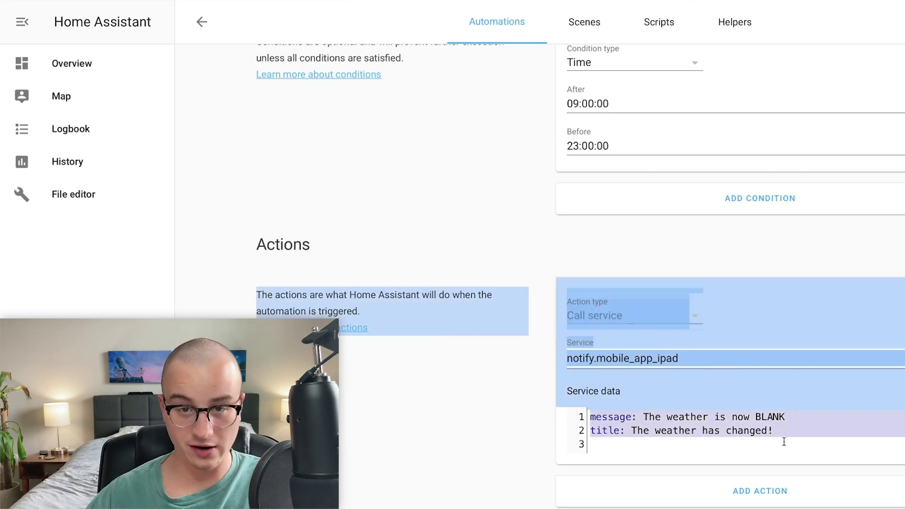
click(631, 360)
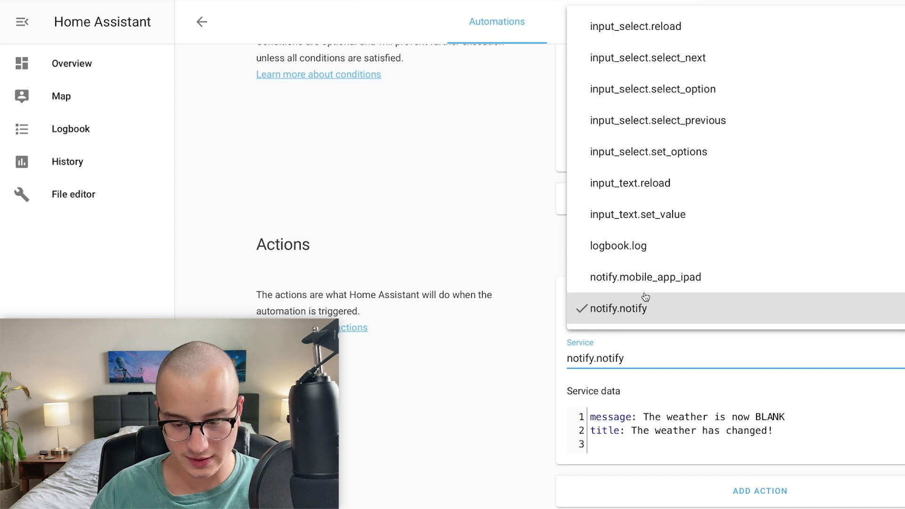
click(618, 309)
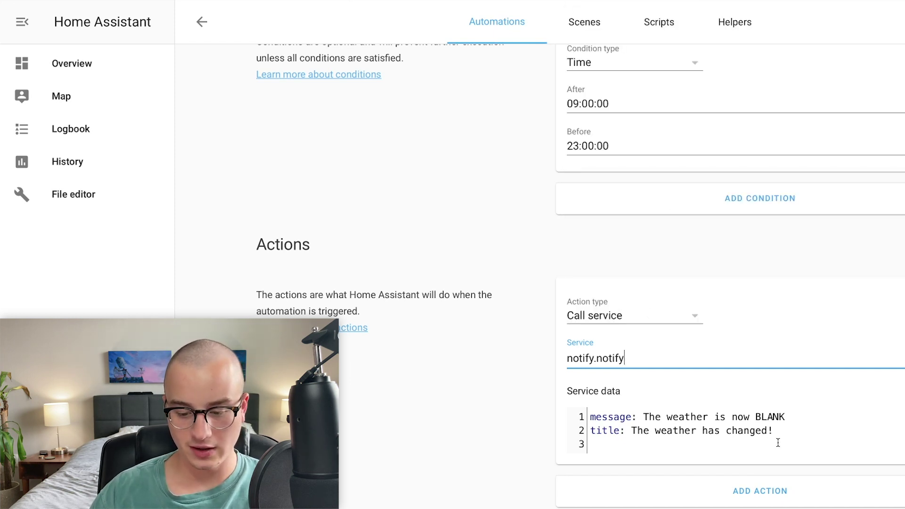
scroll(793, 403, up, 15)
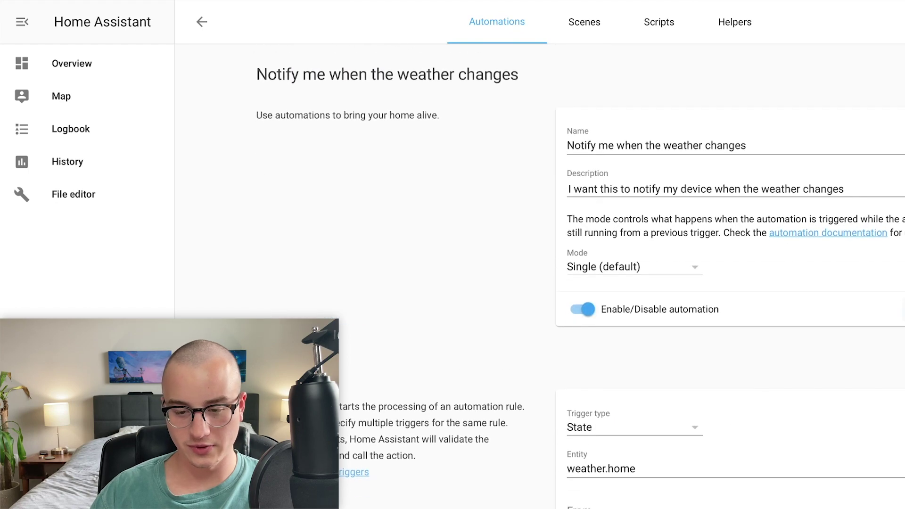
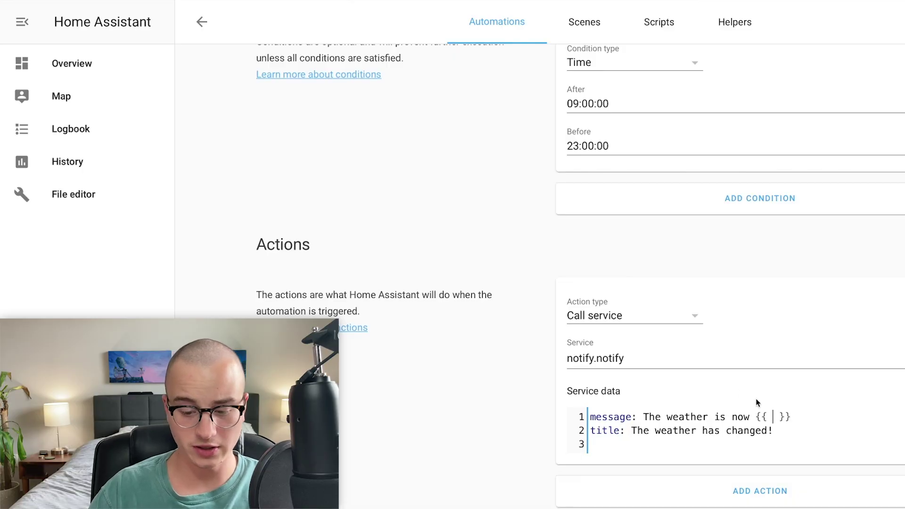
Complete the message's template expression as {{ states("weather.home") }} so it inserts the current weather state
text(states)
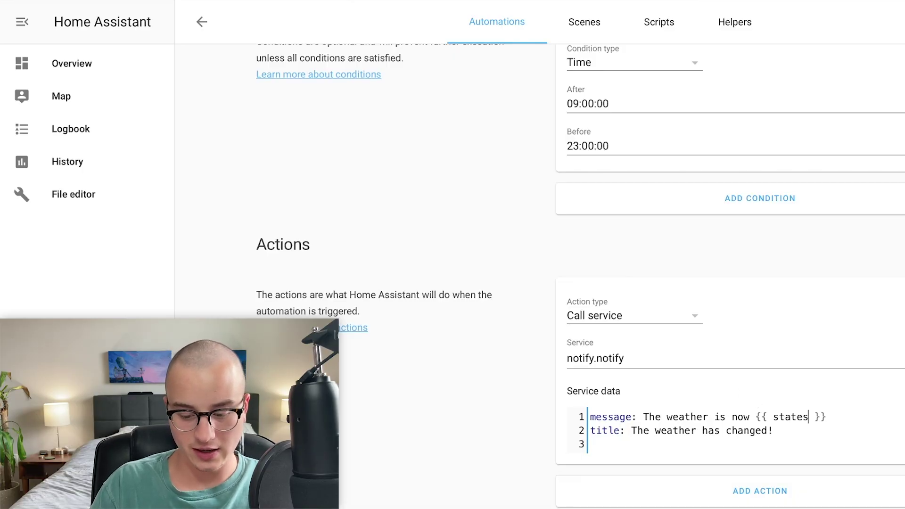
text(()
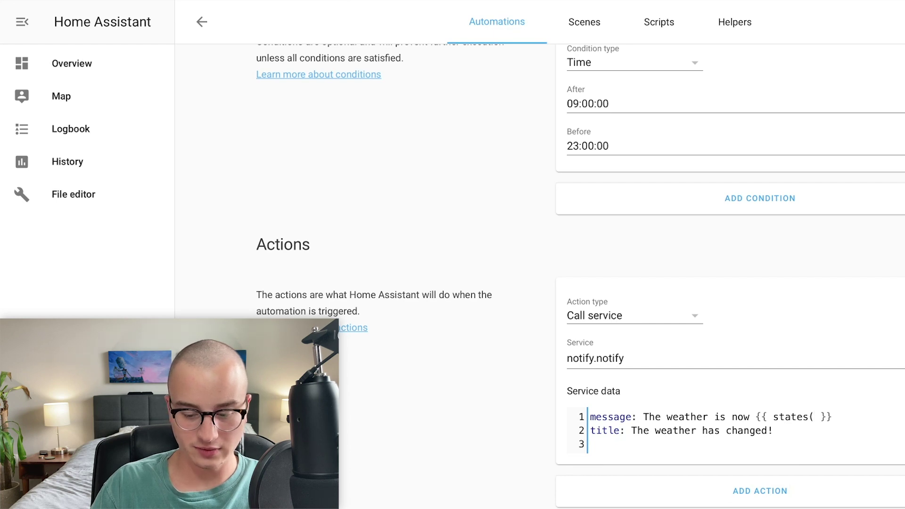
text())
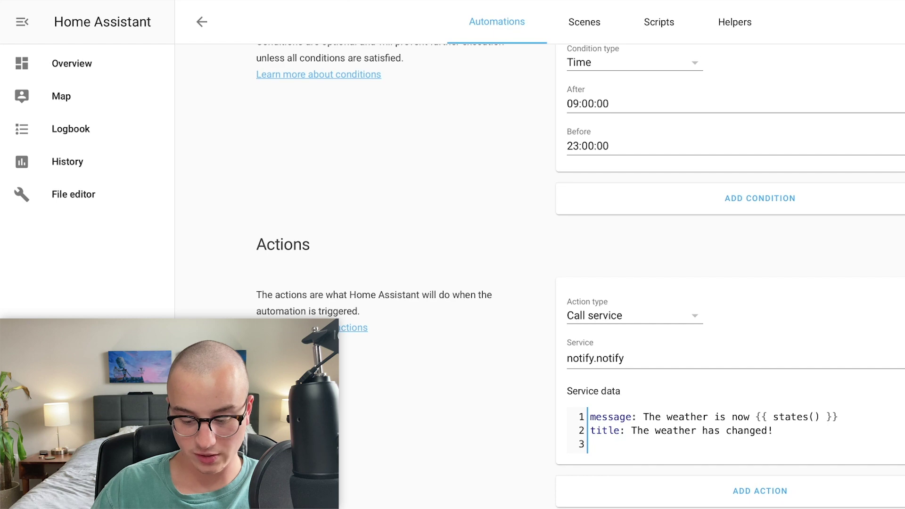
text(")
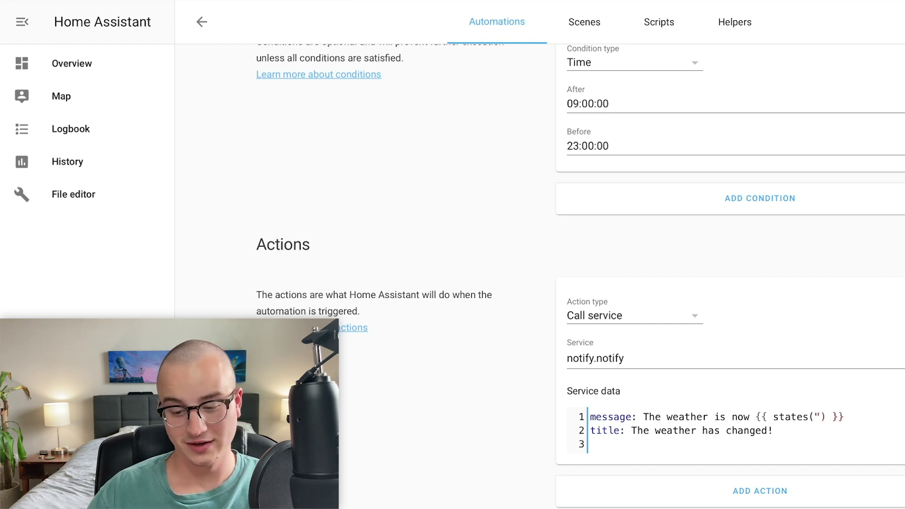
text(weather.)
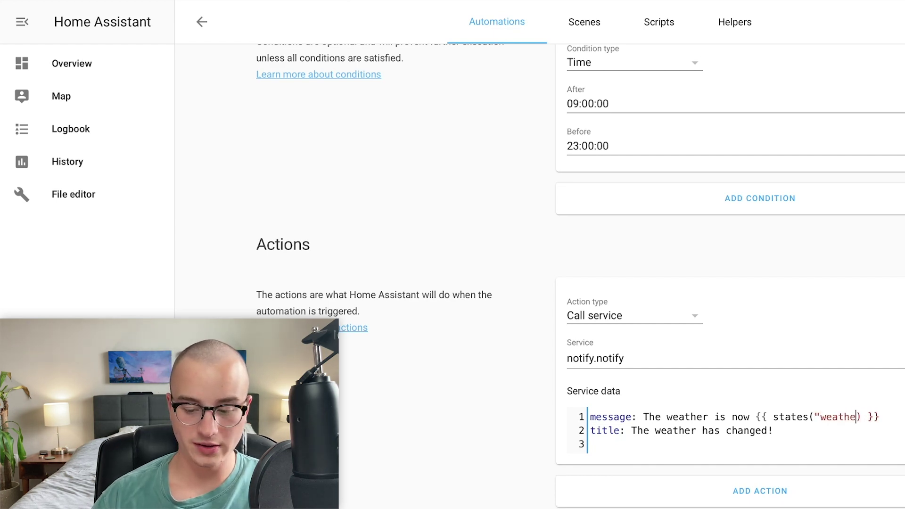
text(home)
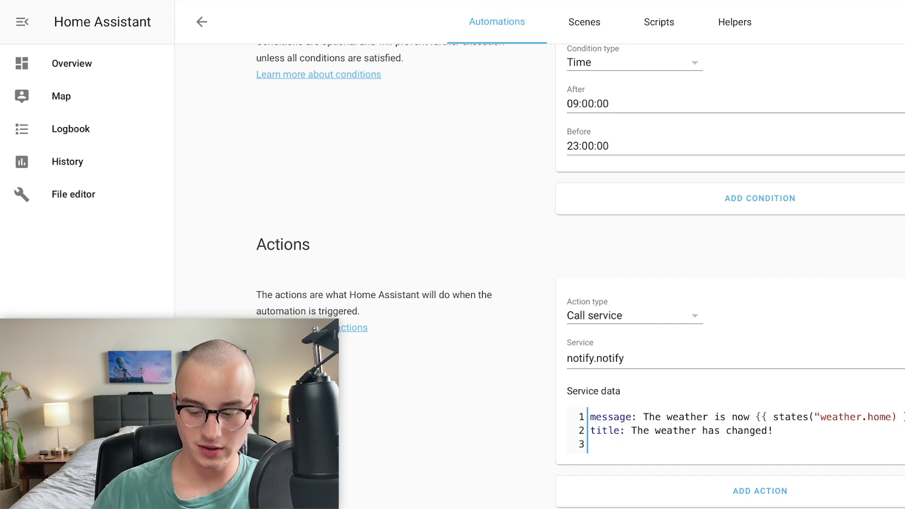
text(")
key(Right)
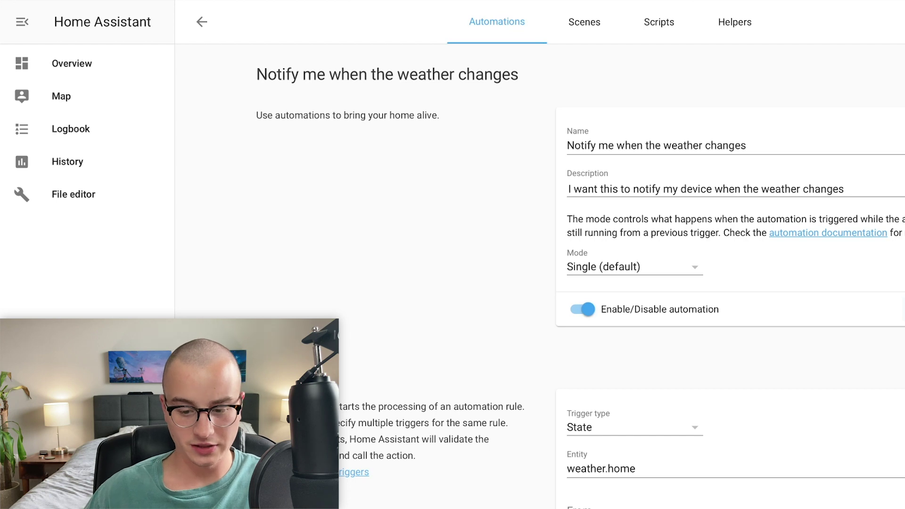
scroll(712, 447, down, 2)
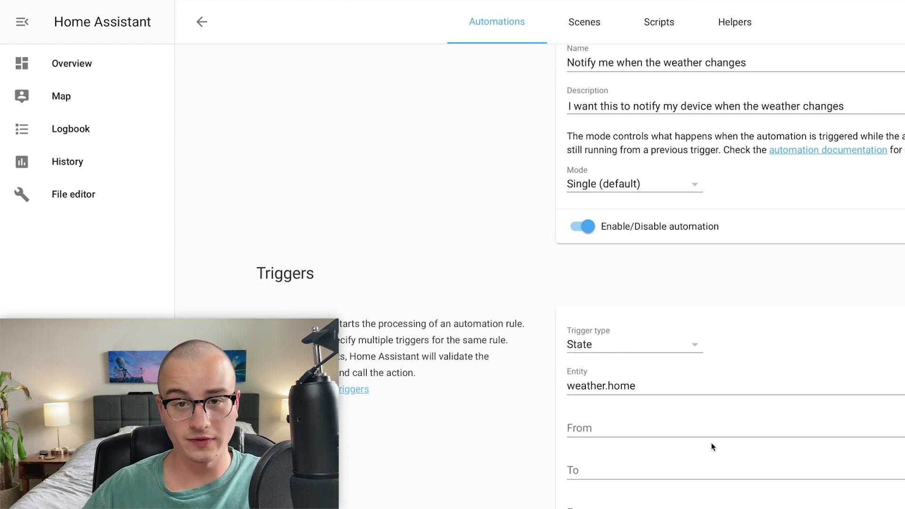
scroll(712, 446, down, 10)
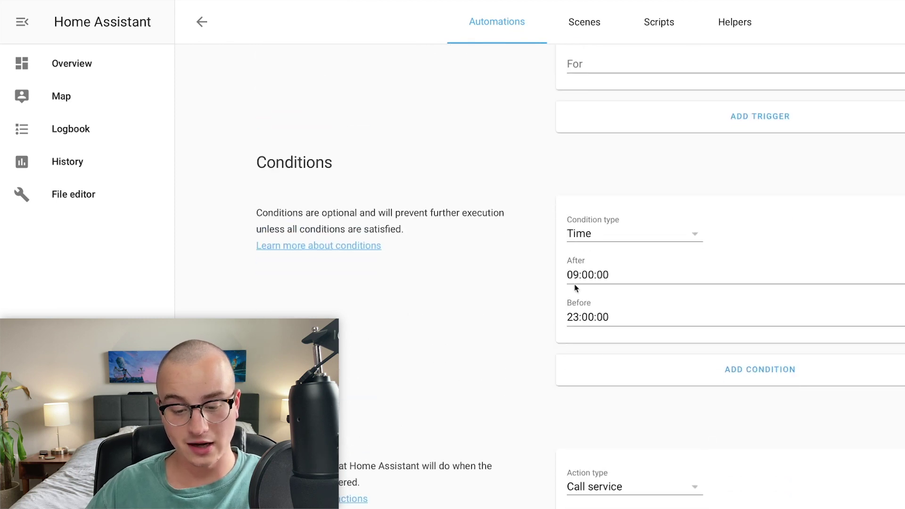